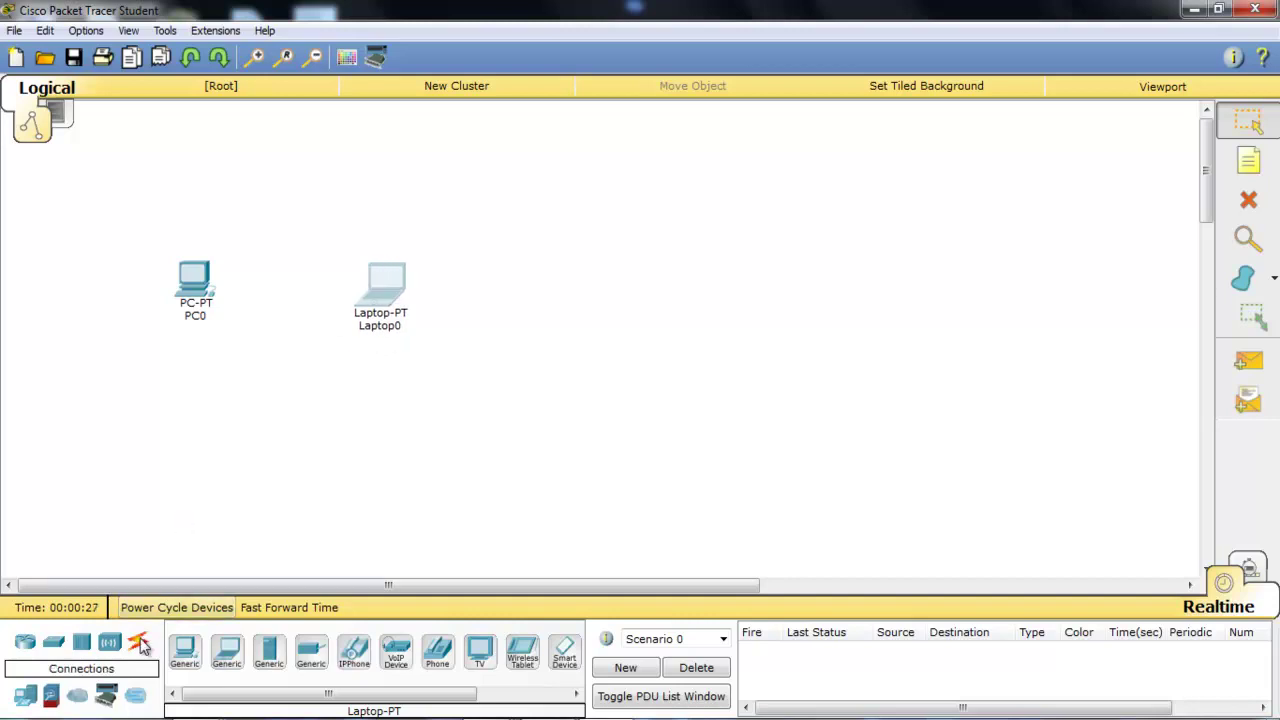
Connect PC0's FastEthernet0 to Laptop0's FastEthernet0 with a Copper Cross-Over cable and move Laptop0 farther from PC0.
{"action": "left_click", "coordinate": [141, 645]}
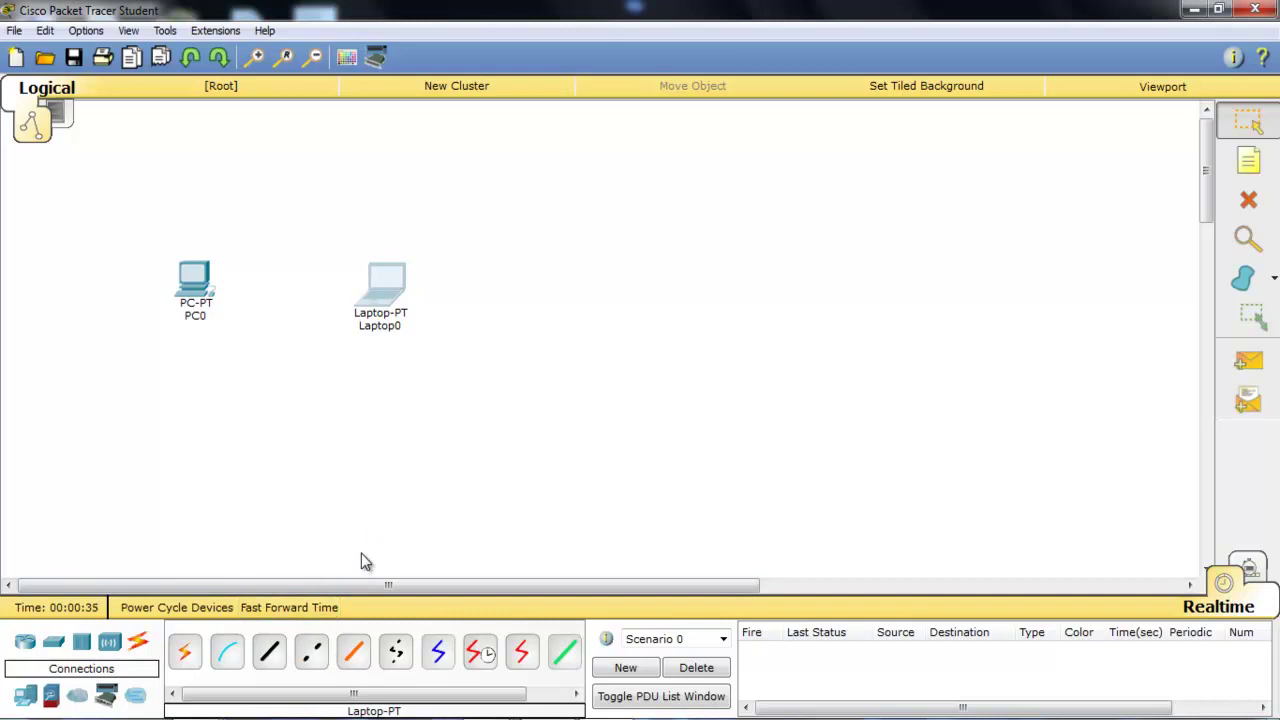
{"action": "left_click", "coordinate": [312, 653]}
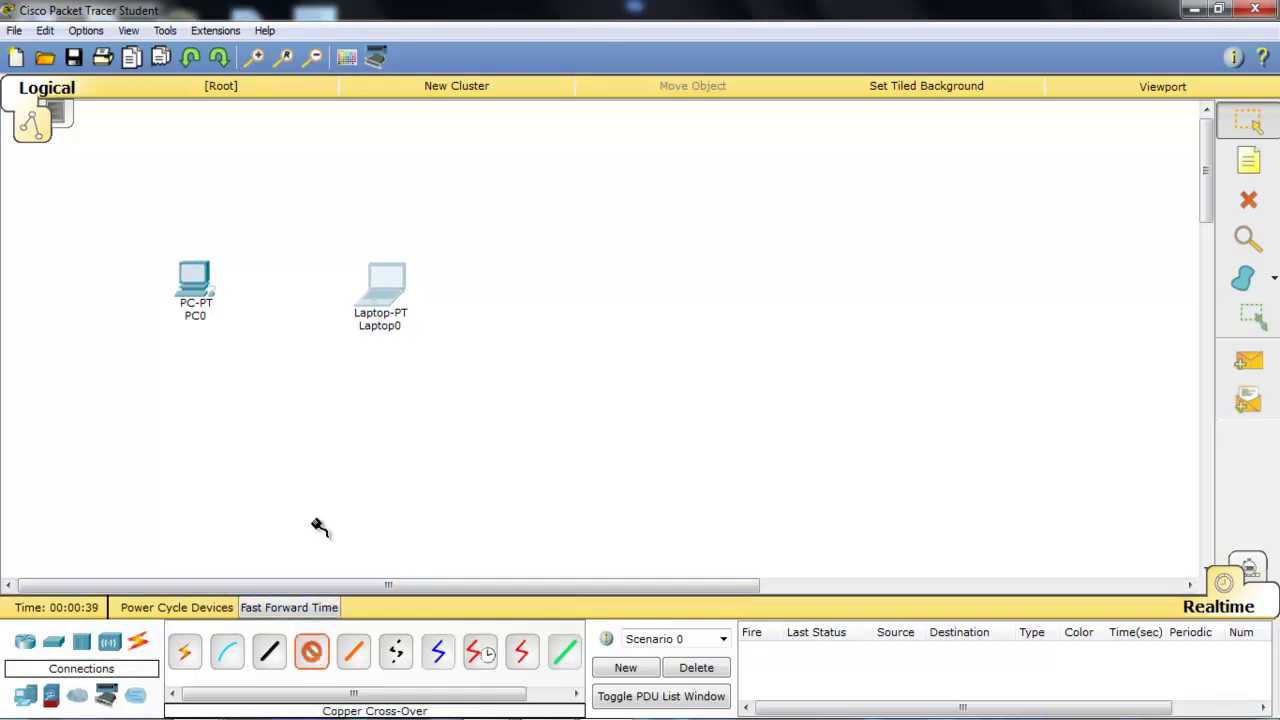
{"action": "left_click", "coordinate": [201, 283]}
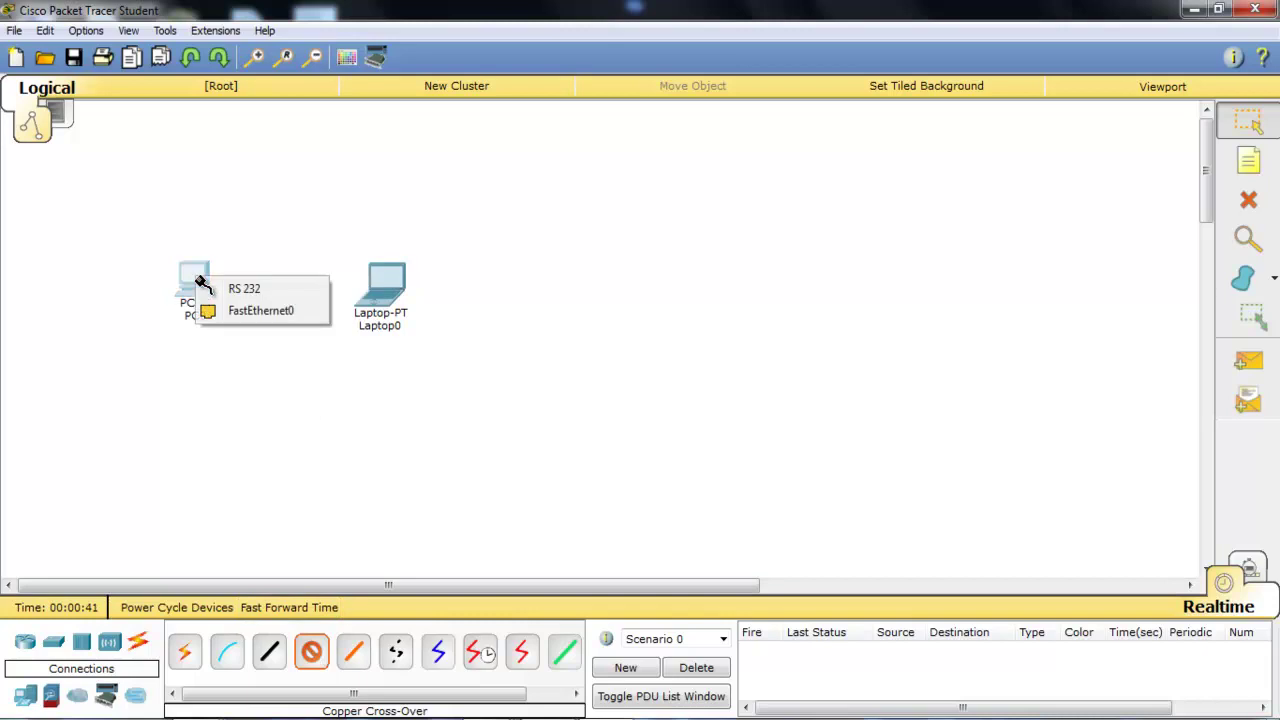
{"action": "left_click", "coordinate": [232, 313]}
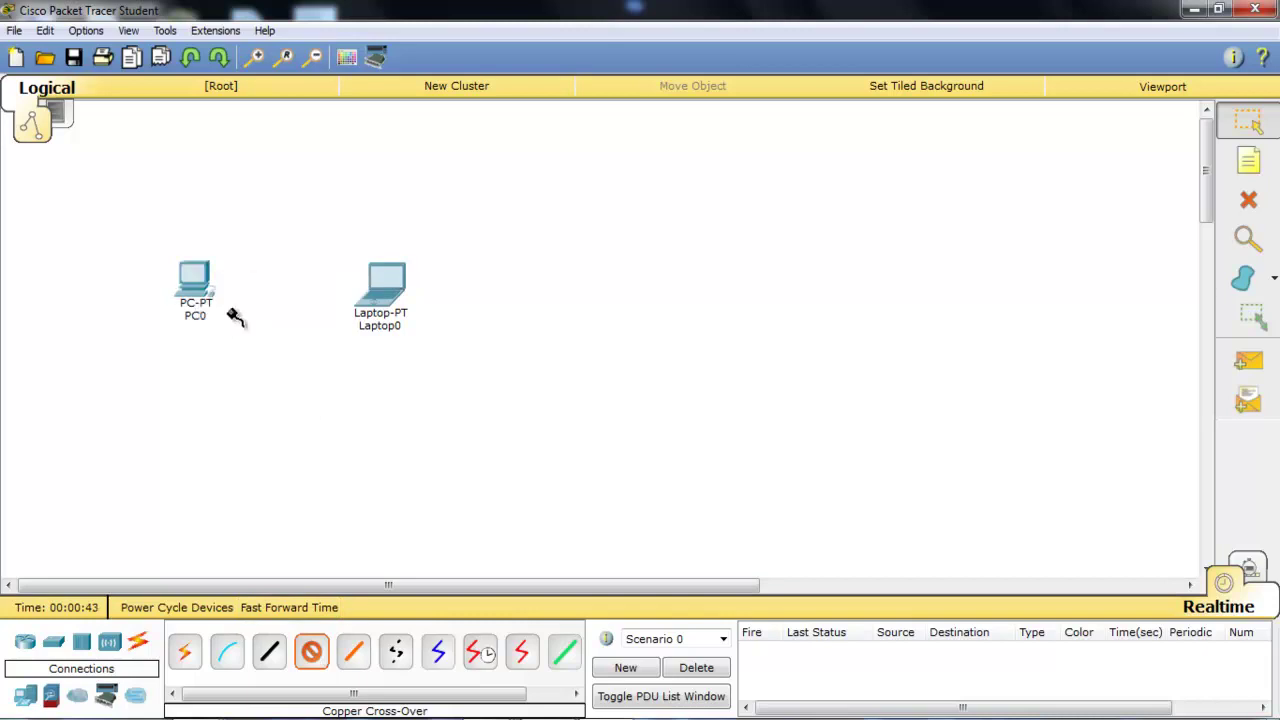
{"action": "left_click", "coordinate": [385, 282]}
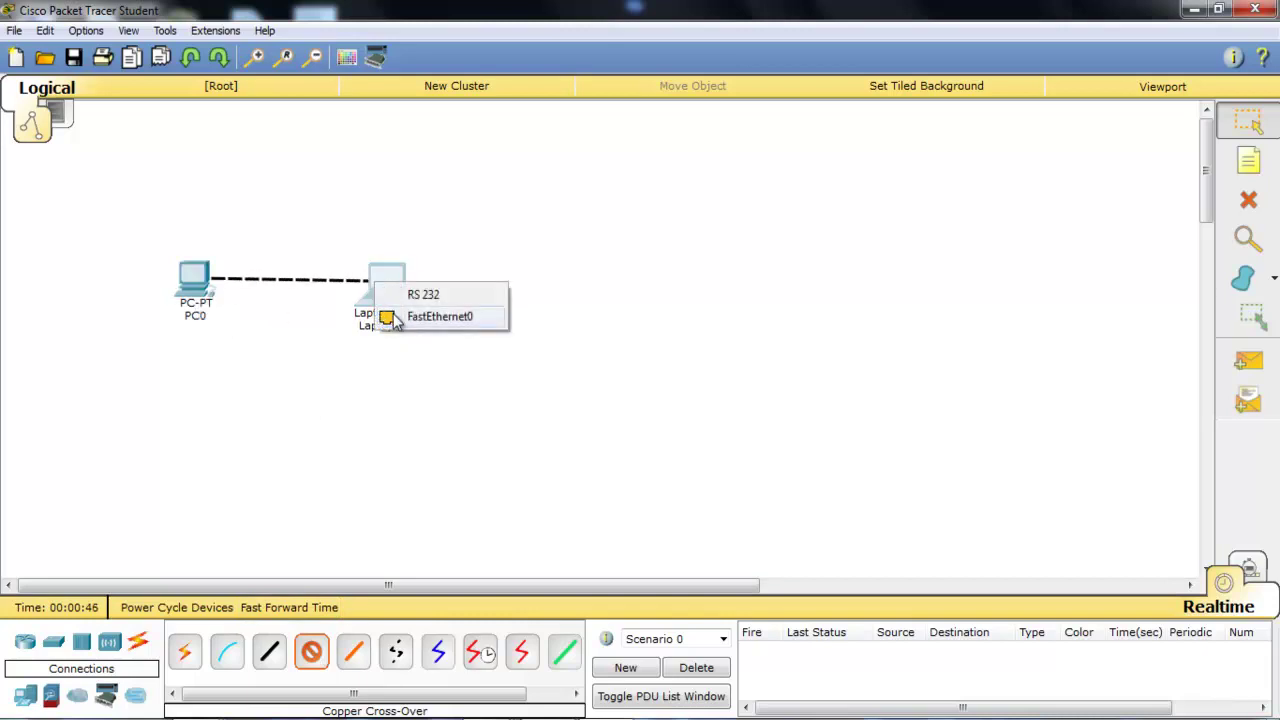
{"action": "left_click", "coordinate": [395, 317]}
{"action": "left_click_drag", "start_coordinate": [388, 287], "coordinate": [490, 276]}
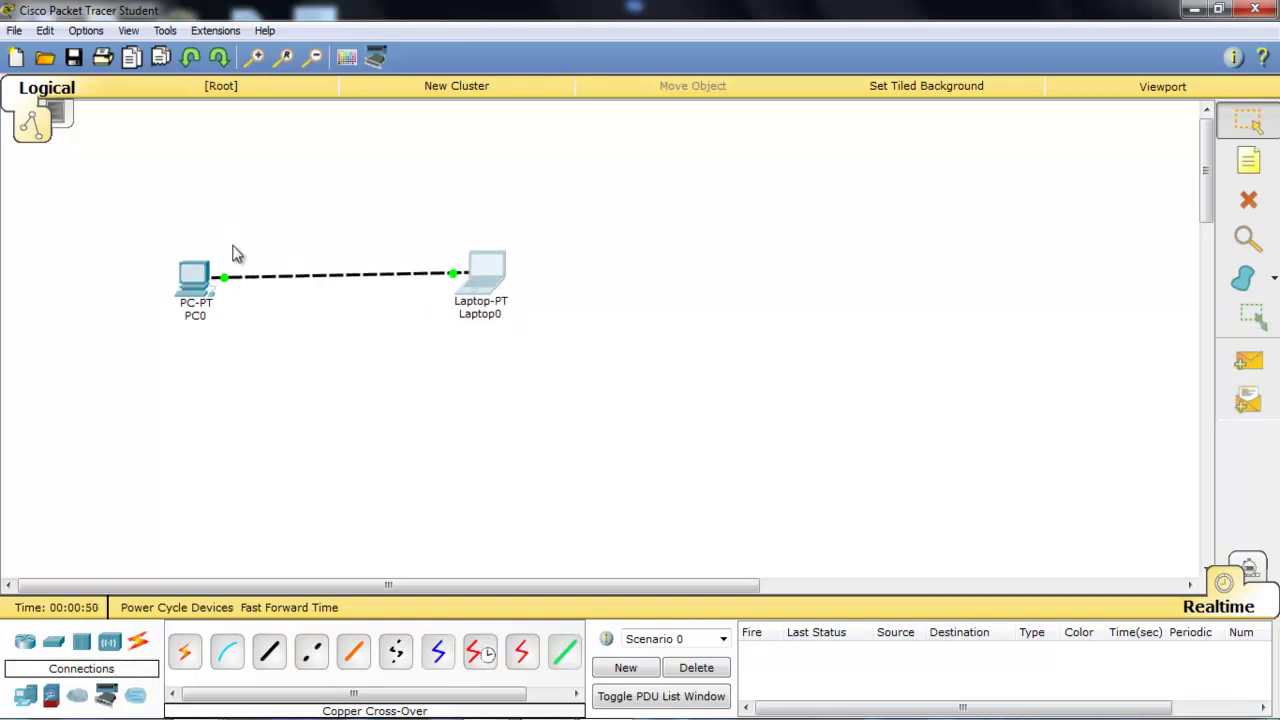
Give PC0 the static IP address 192.168.1.1 with subnet mask 255.255.255.0 and close its configuration.
{"action": "mouse_move", "coordinate": [206, 275]}
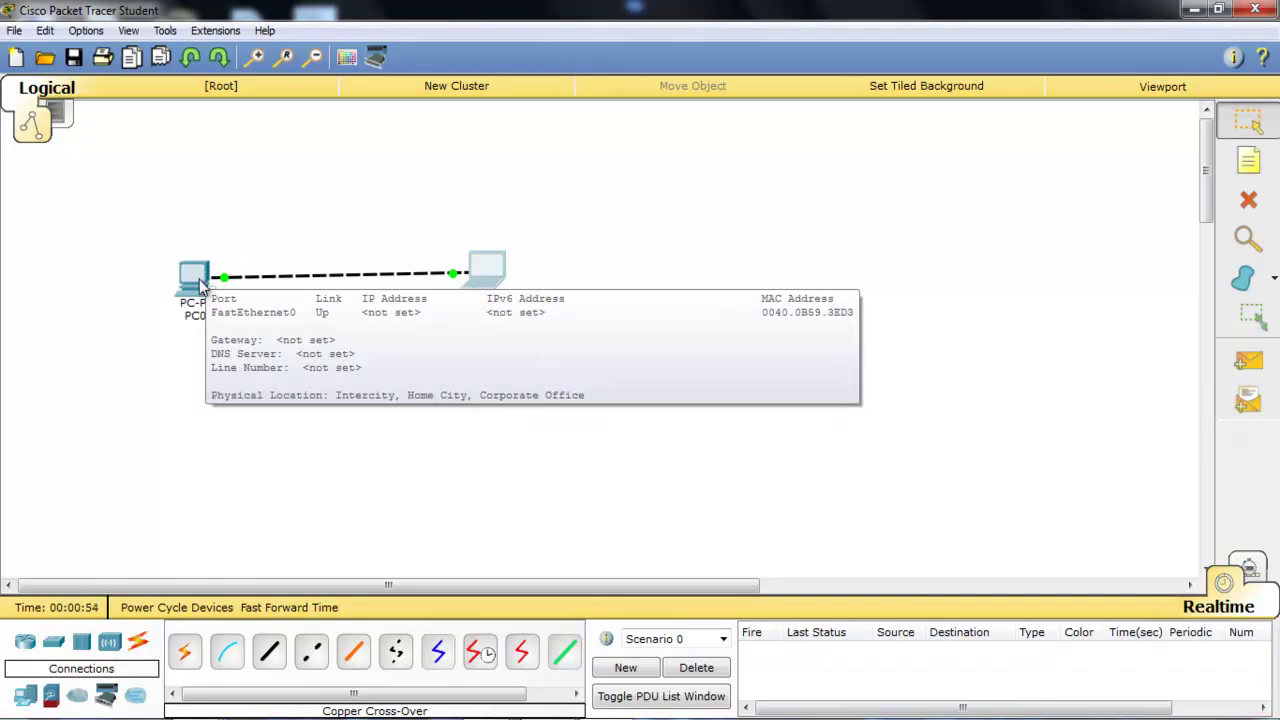
{"action": "left_click", "coordinate": [196, 277]}
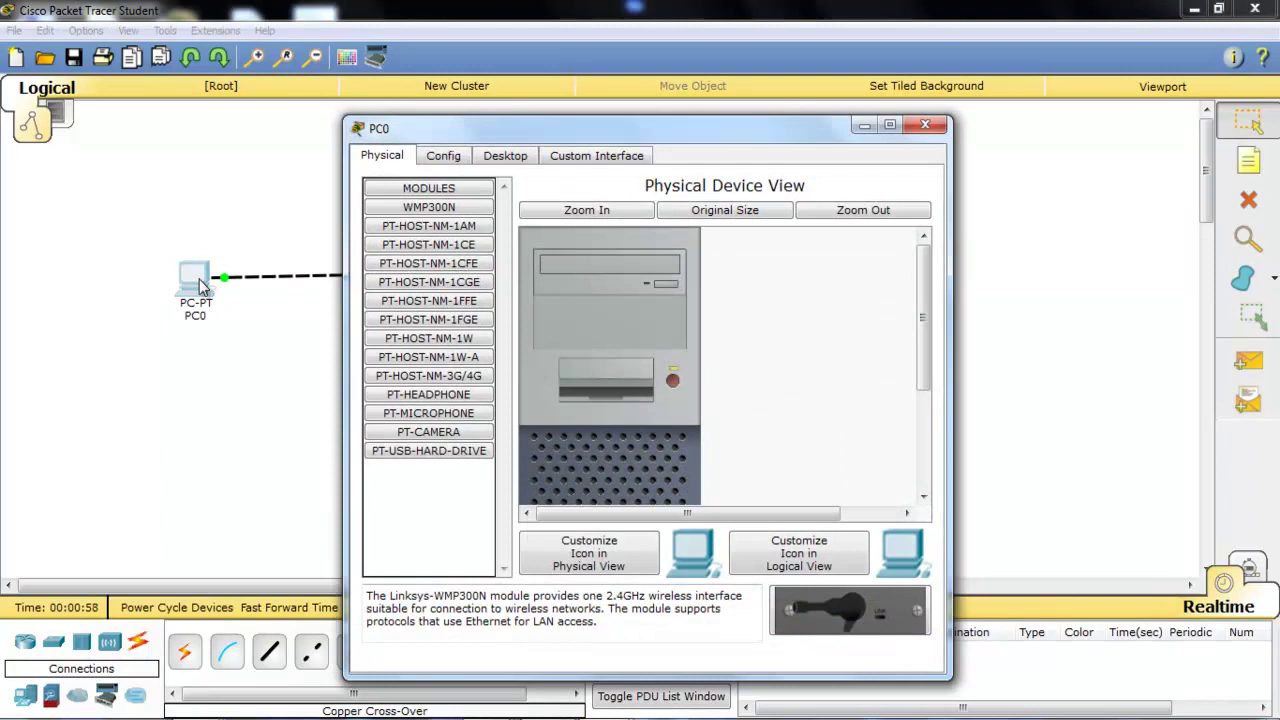
{"action": "left_click", "coordinate": [508, 165]}
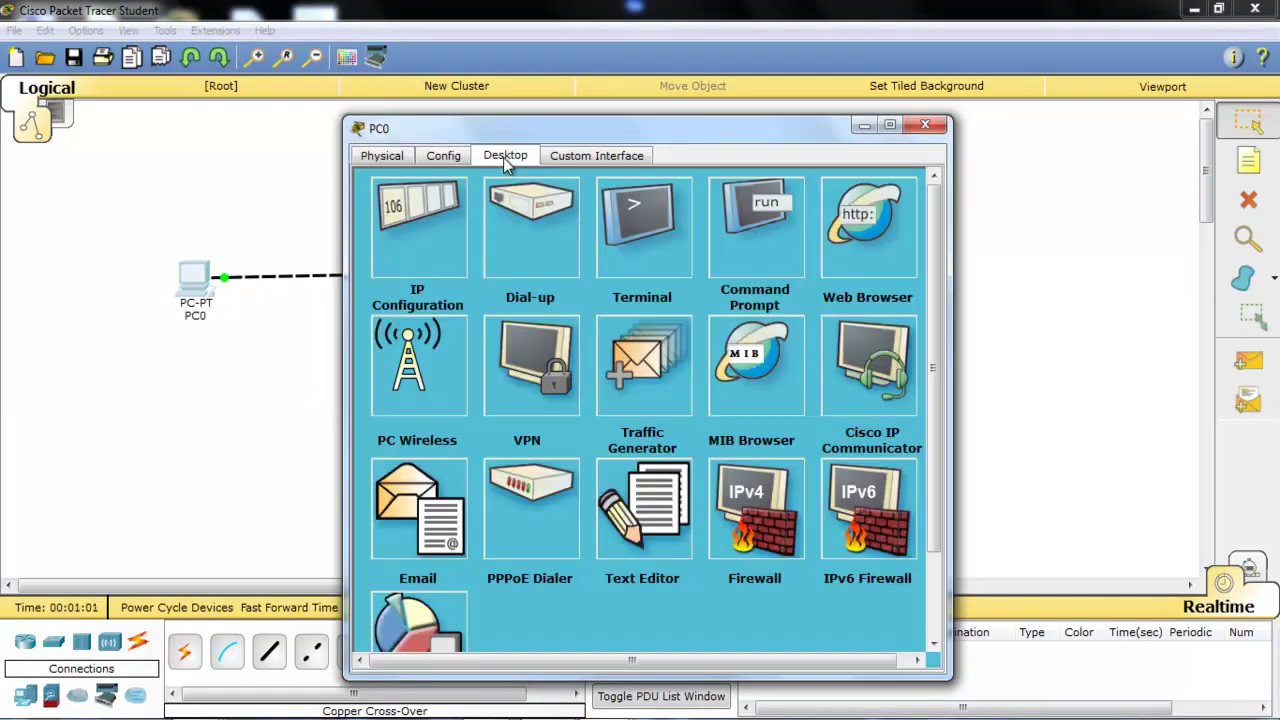
{"action": "left_click", "coordinate": [445, 200]}
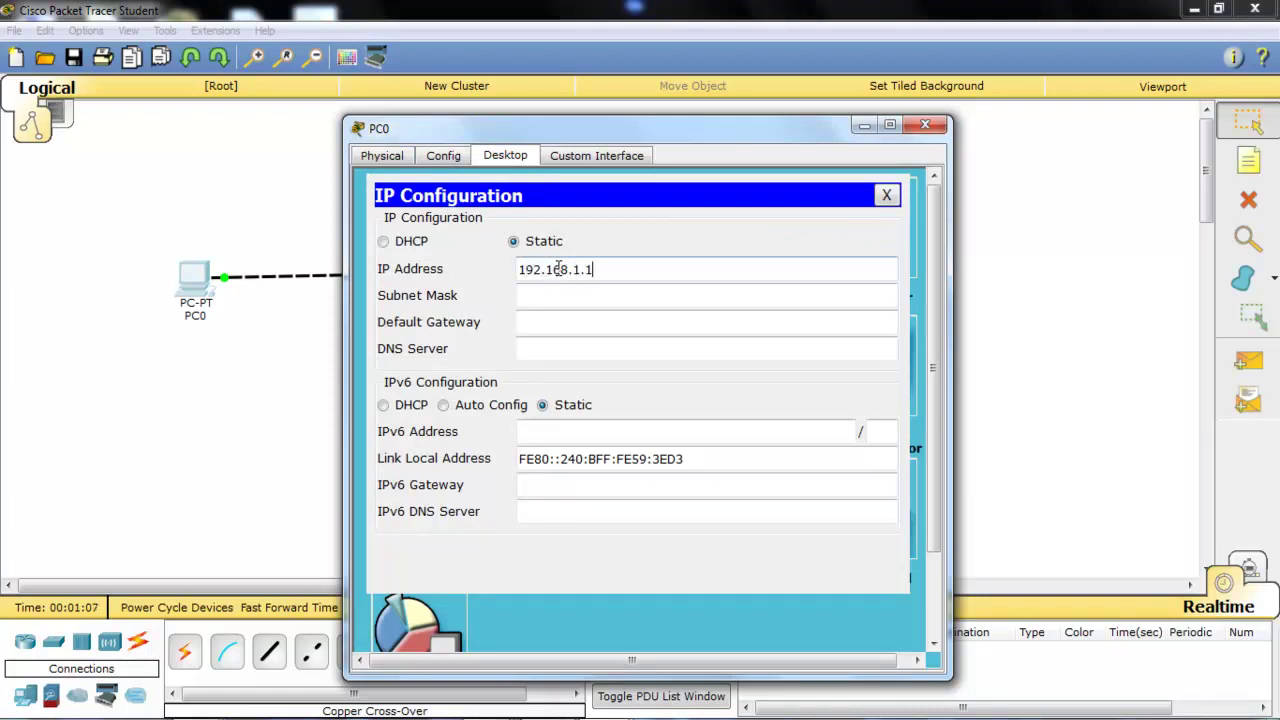
{"action": "left_click", "coordinate": [565, 300]}
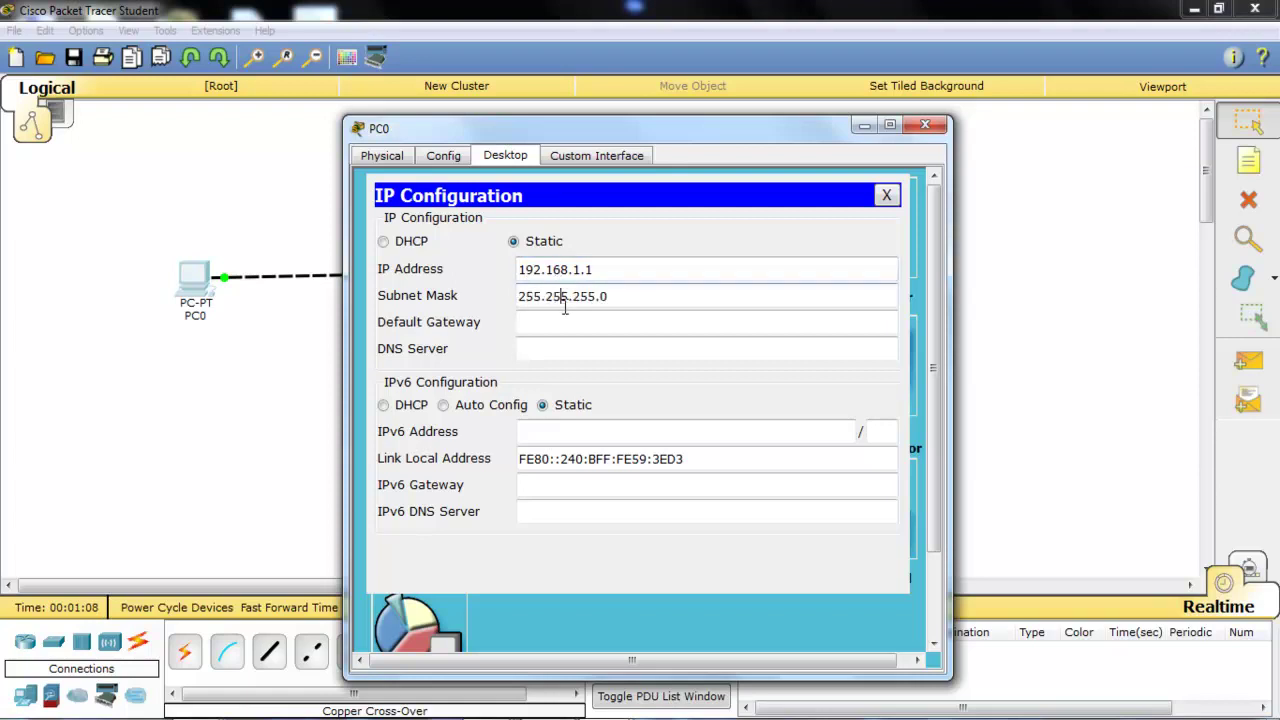
{"action": "left_click", "coordinate": [886, 195]}
{"action": "left_click", "coordinate": [925, 124]}
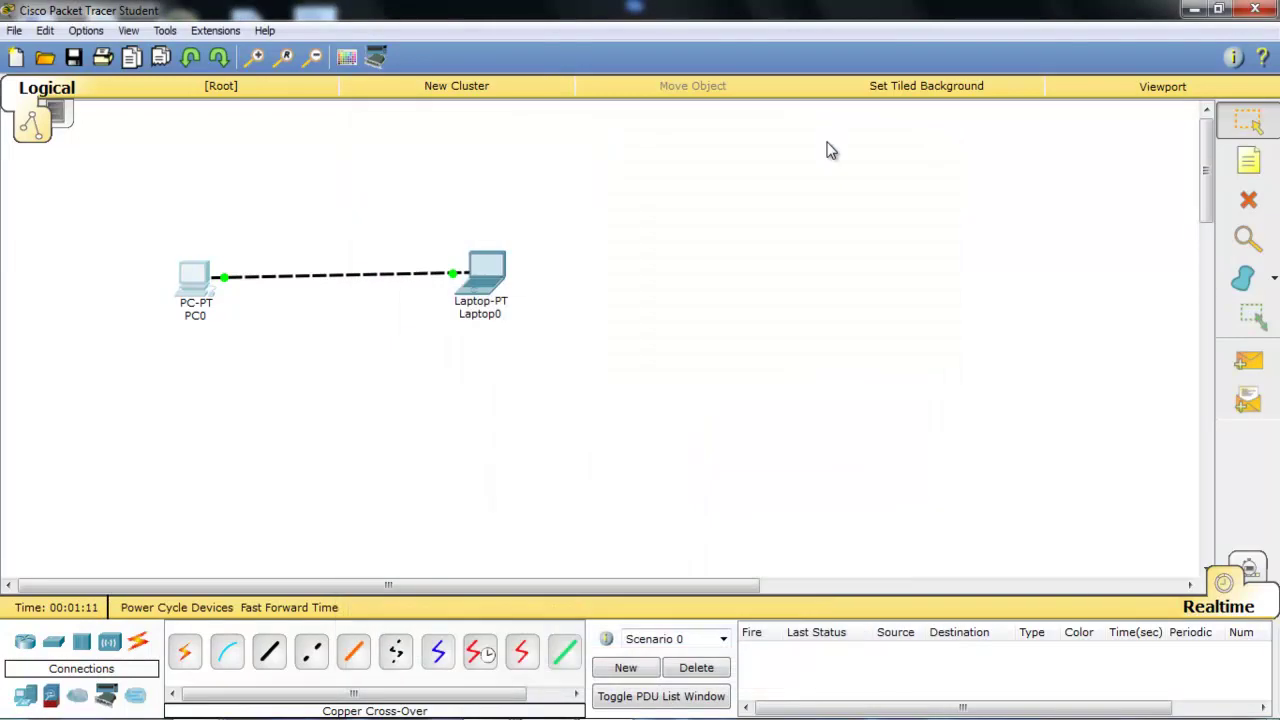
Give Laptop0 the static IP address 192.168.1.2 with subnet mask 255.255.255.0, and move it slightly farther from PC0.
{"action": "left_click", "coordinate": [494, 268]}
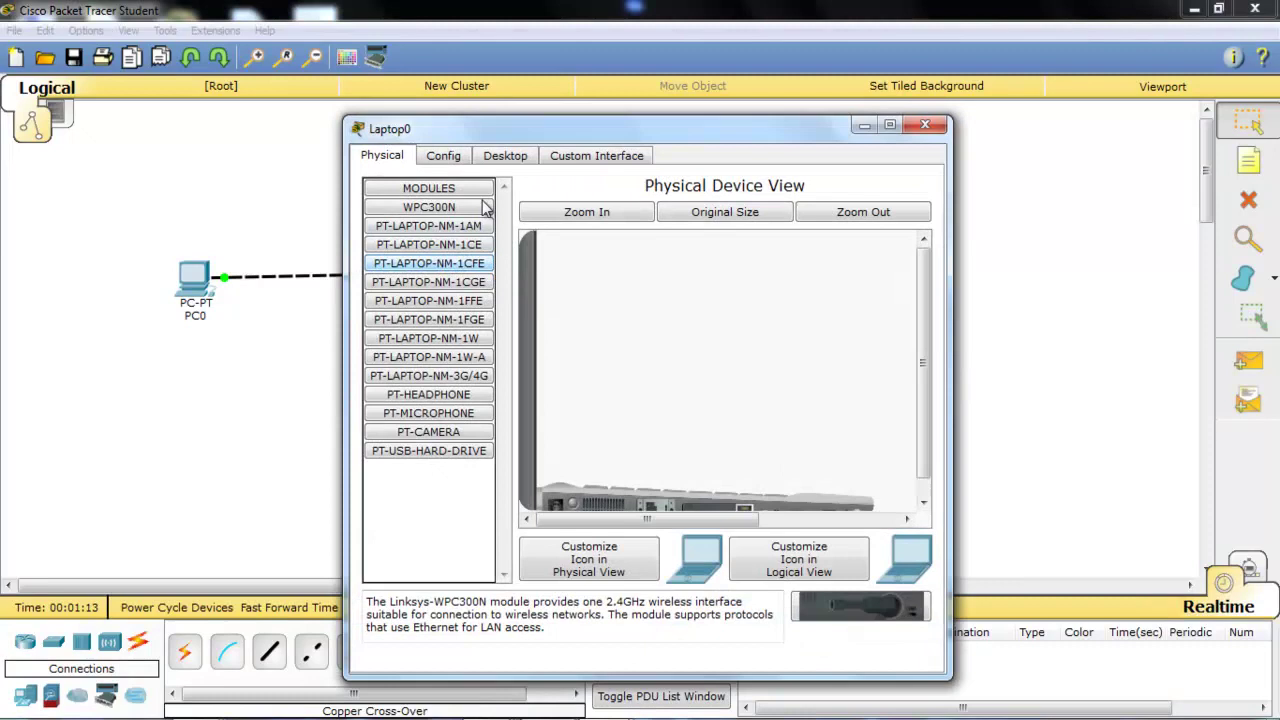
{"action": "left_click", "coordinate": [505, 156]}
{"action": "left_click", "coordinate": [436, 227]}
{"action": "left_click", "coordinate": [541, 269]}
{"action": "type", "text": "192.168.1."}
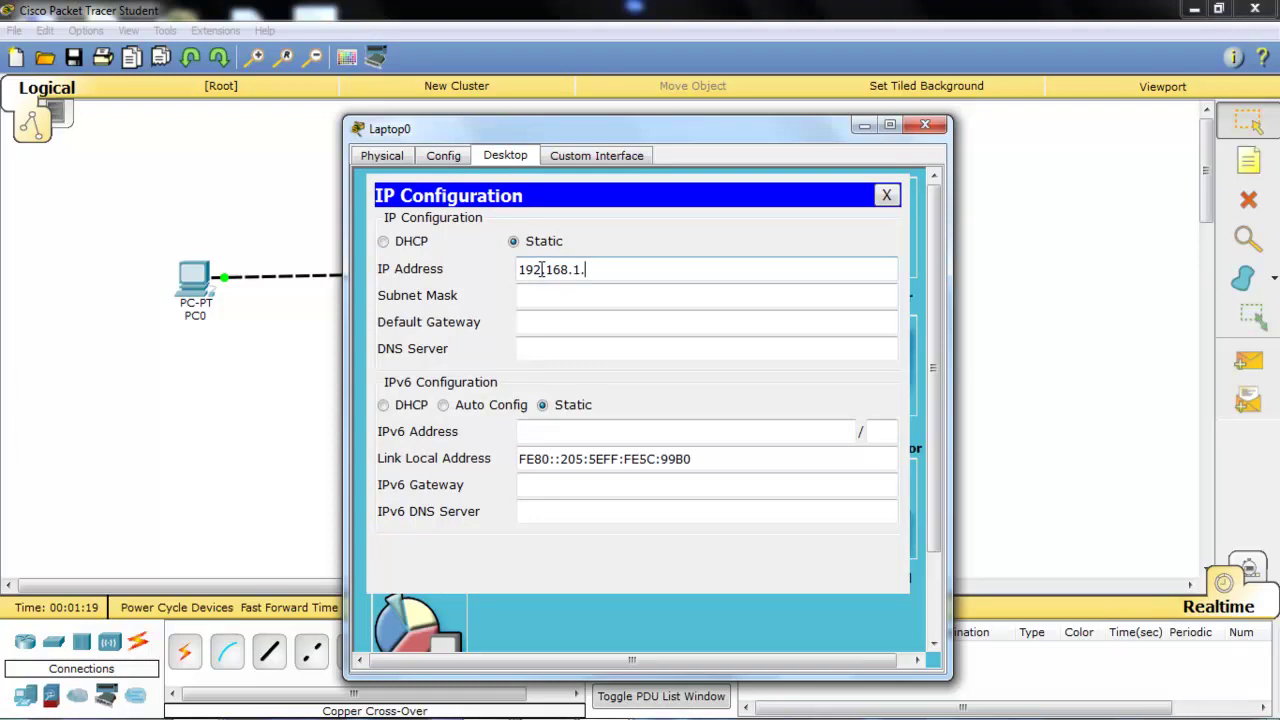
{"action": "type", "text": "2"}
{"action": "left_click", "coordinate": [546, 296]}
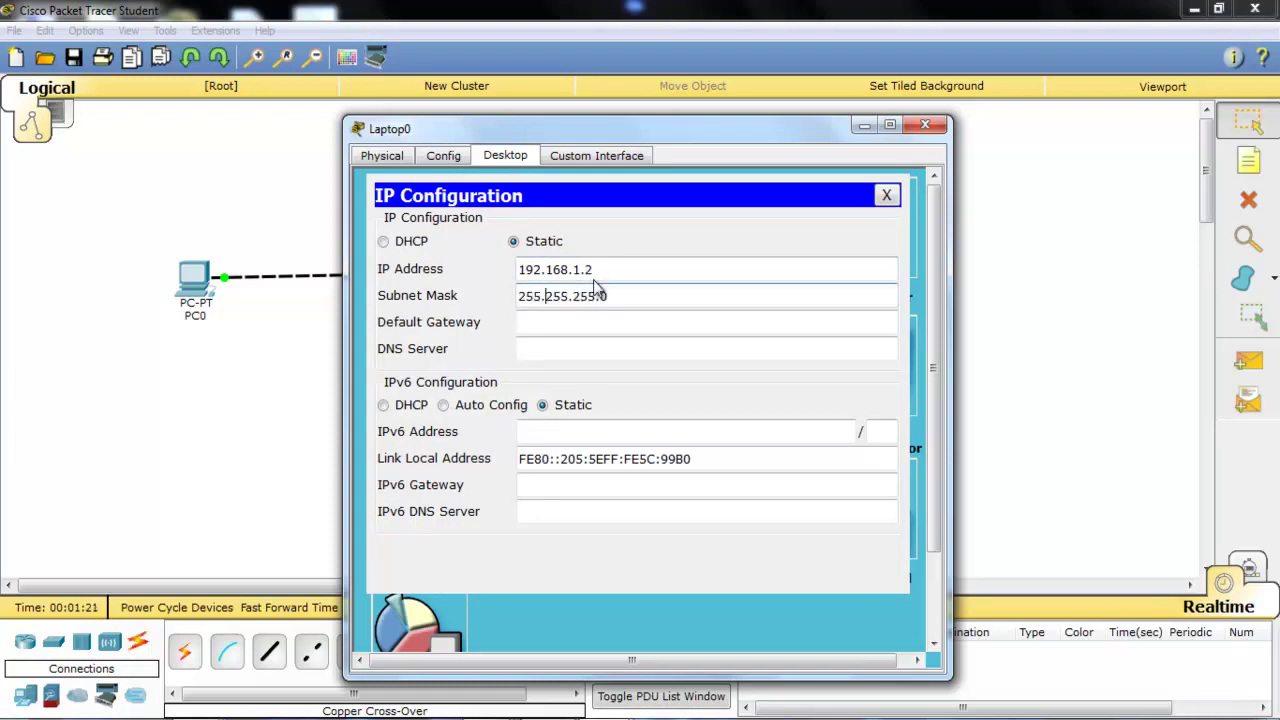
{"action": "left_click", "coordinate": [886, 195]}
{"action": "left_click", "coordinate": [922, 125]}
{"action": "left_click_drag", "start_coordinate": [487, 285], "coordinate": [563, 287]}
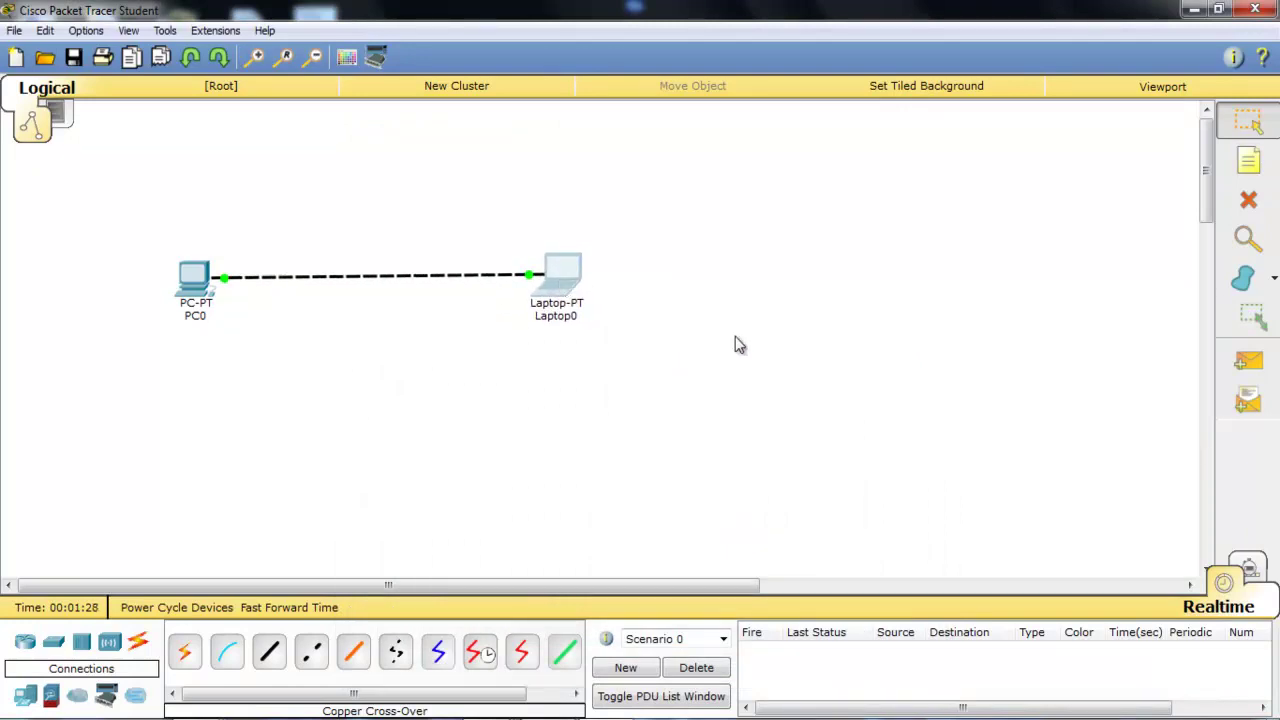
Test connectivity from PC0's Command Prompt with ping 192.168.1.2 and close the device window.
{"action": "left_click", "coordinate": [212, 281]}
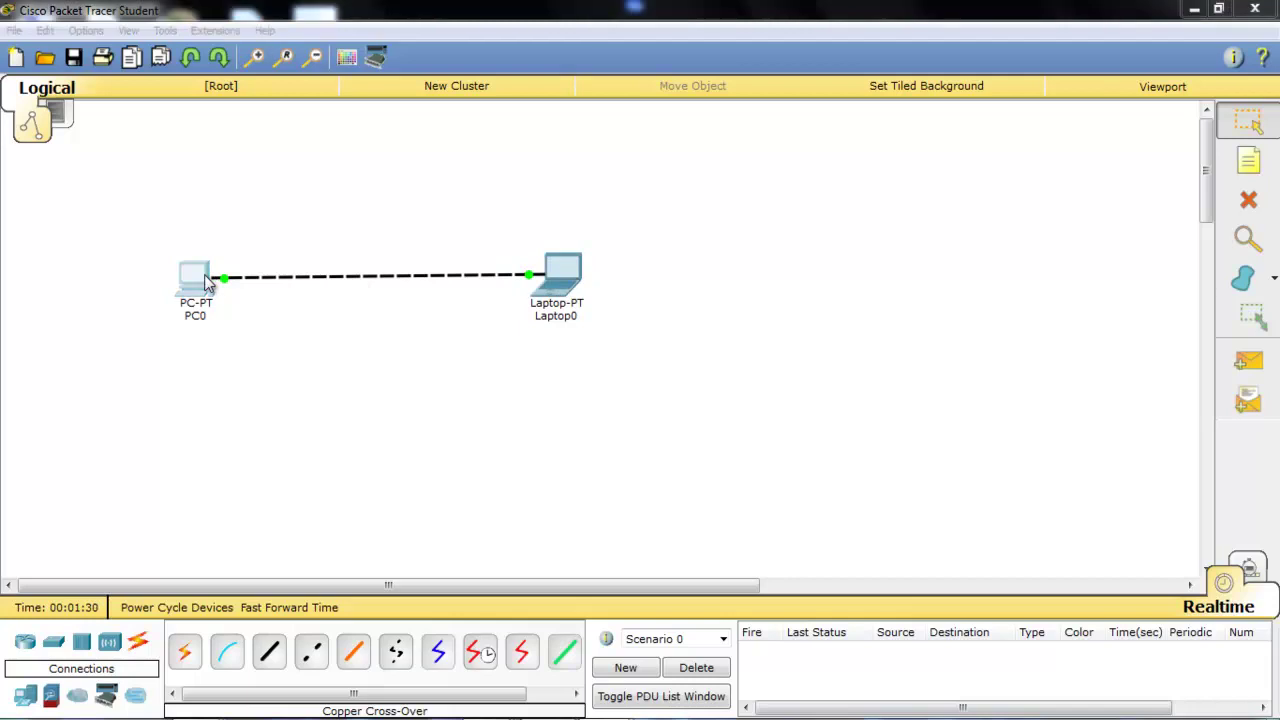
{"action": "left_click", "coordinate": [767, 229]}
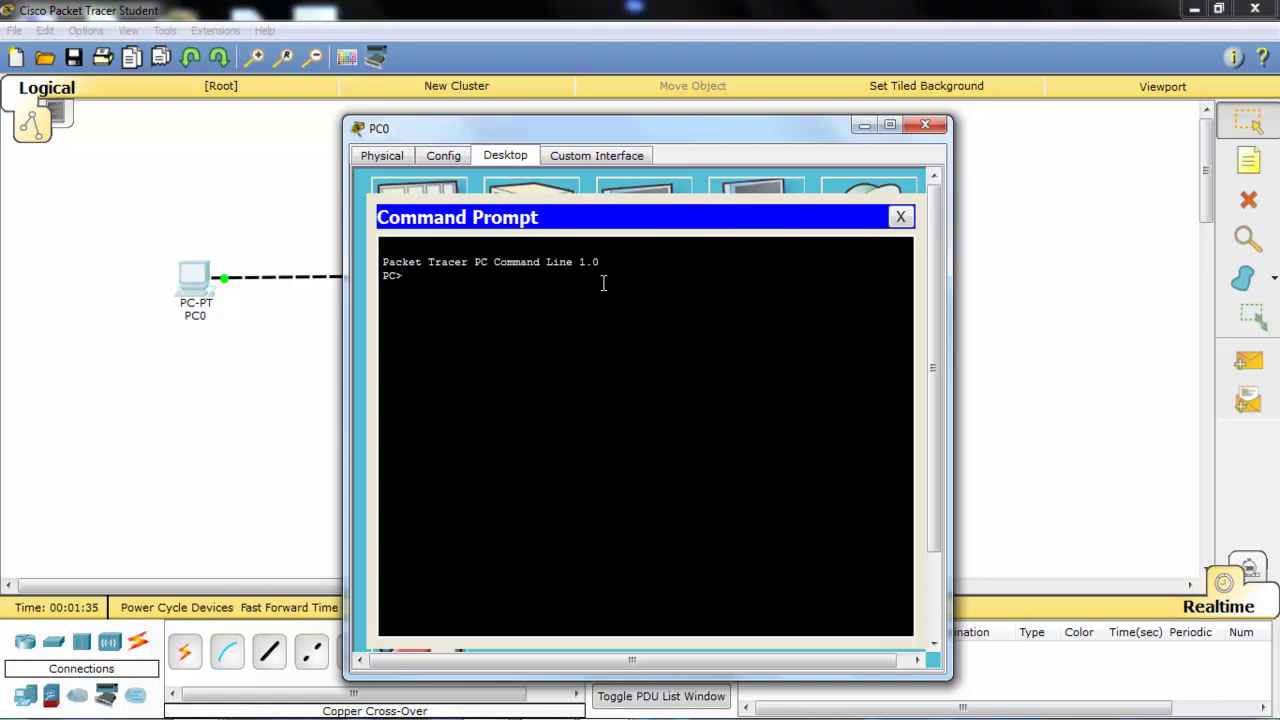
{"action": "type", "text": "ping 192.168.1.2"}
{"action": "key", "text": "Return"}
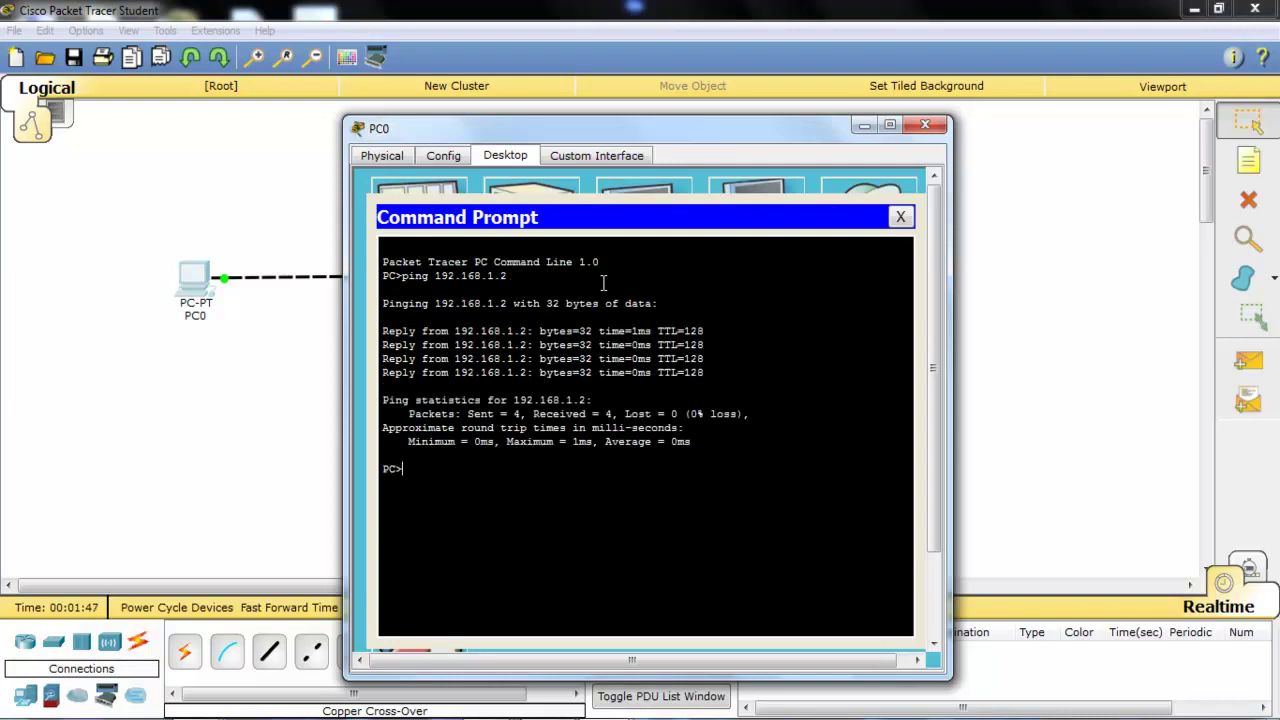
{"action": "left_click", "coordinate": [899, 216]}
{"action": "left_click", "coordinate": [926, 124]}
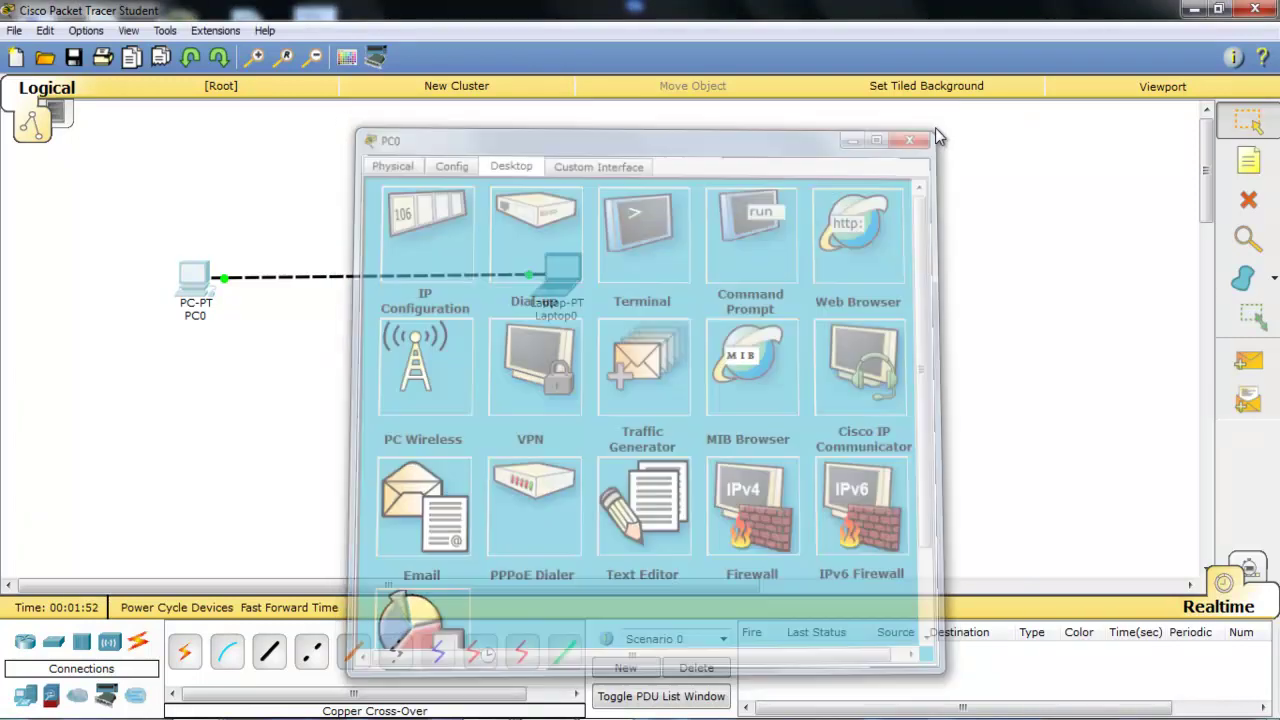
Send a simple PDU from PC0 to Laptop0.
{"action": "left_click", "coordinate": [1247, 368]}
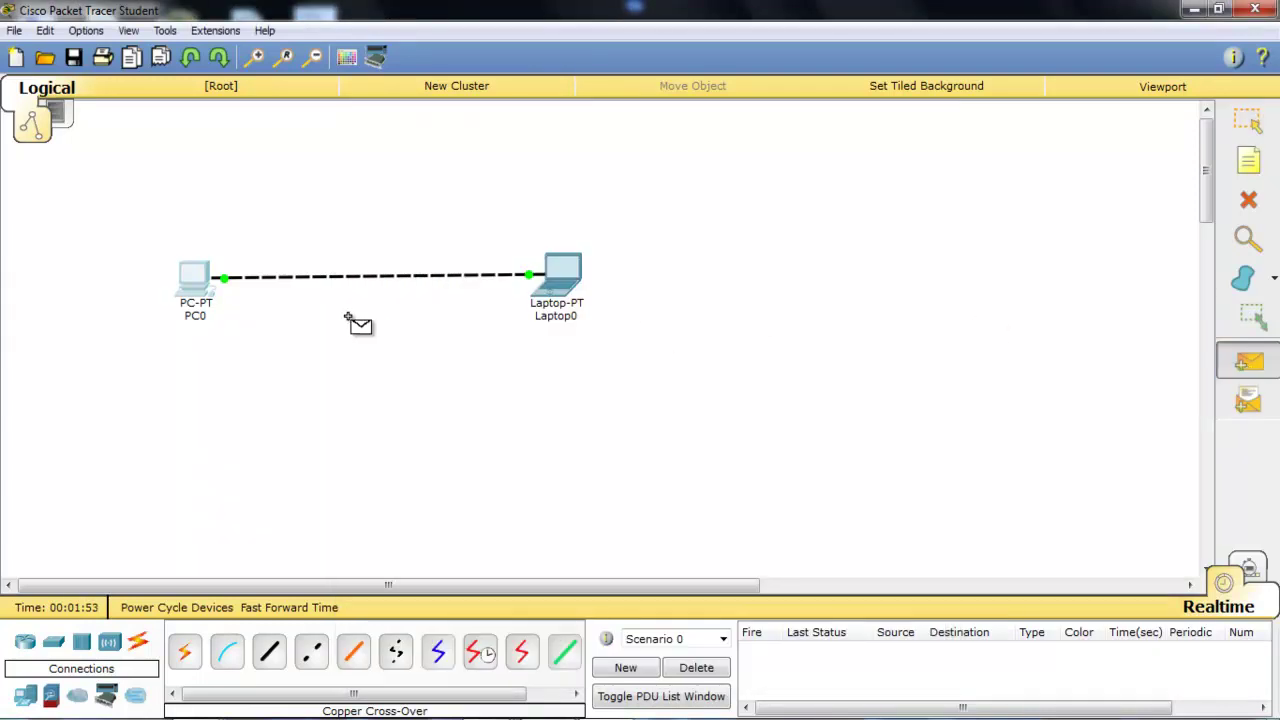
{"action": "left_click", "coordinate": [195, 280]}
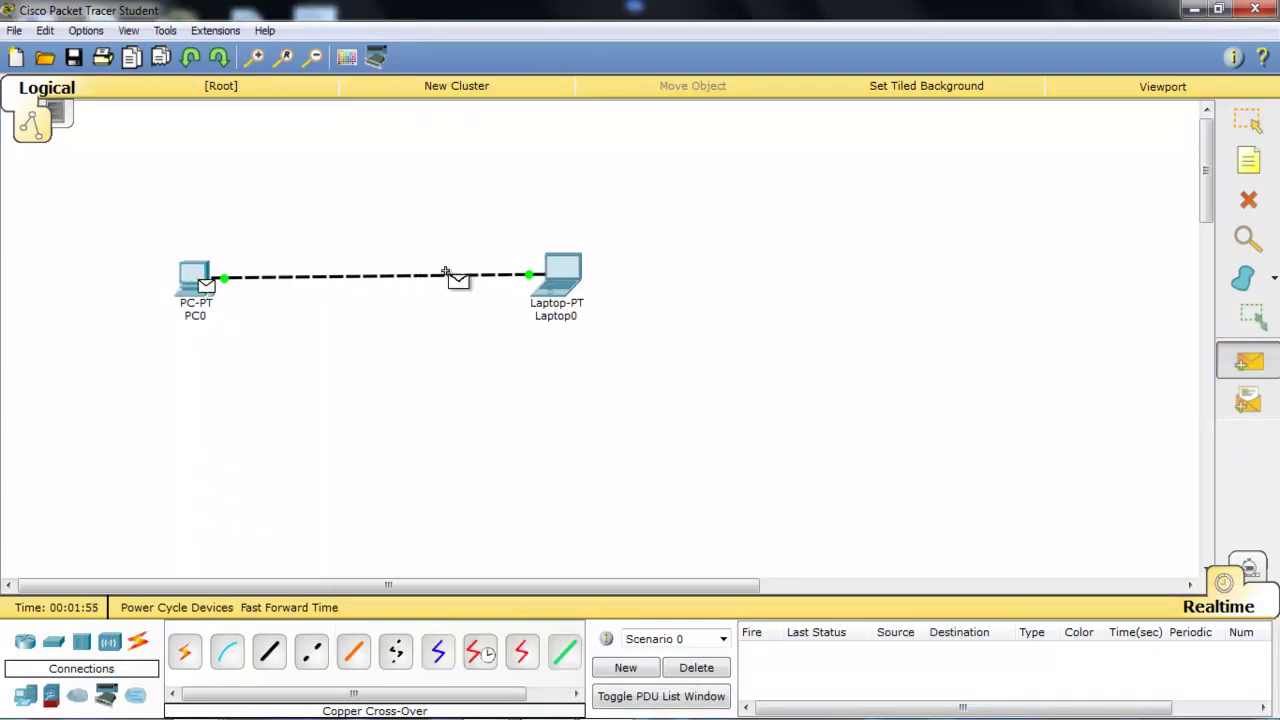
{"action": "left_click", "coordinate": [555, 282]}
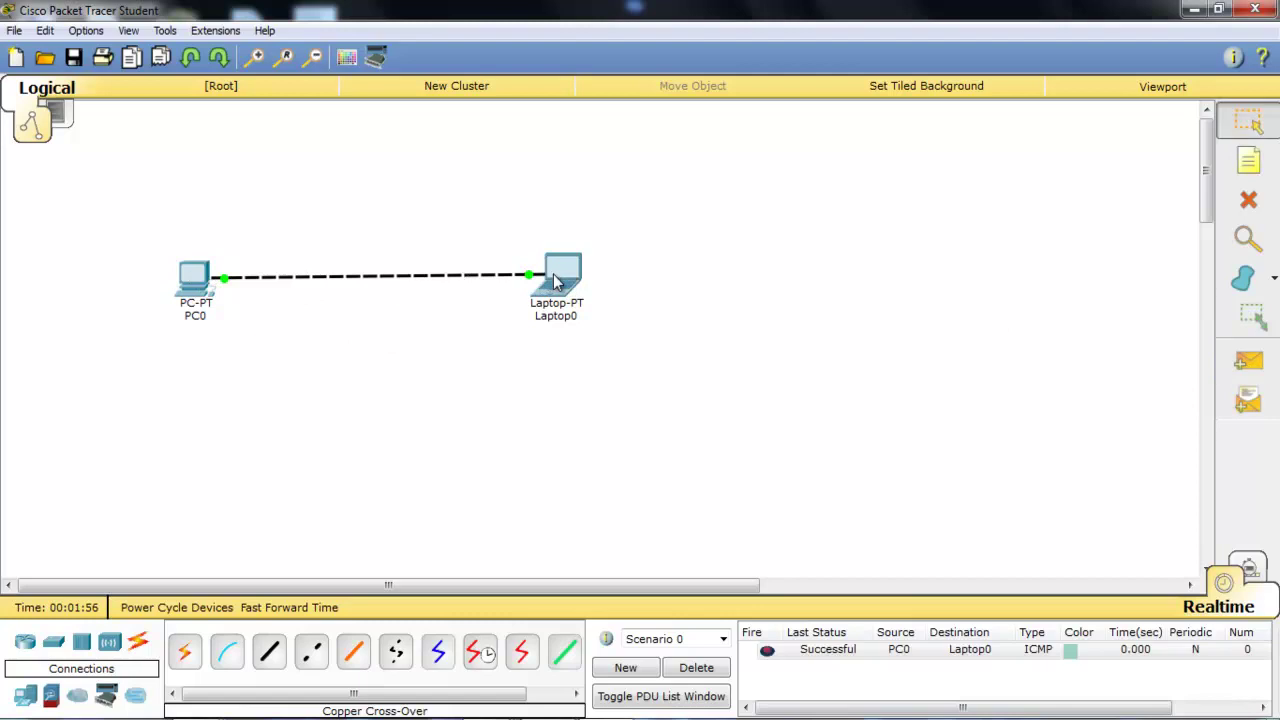
Slow down playback in Simulation mode, step the PDU forward twice between PC0 and Laptop0, and return to Realtime mode.
{"action": "left_click", "coordinate": [1249, 568]}
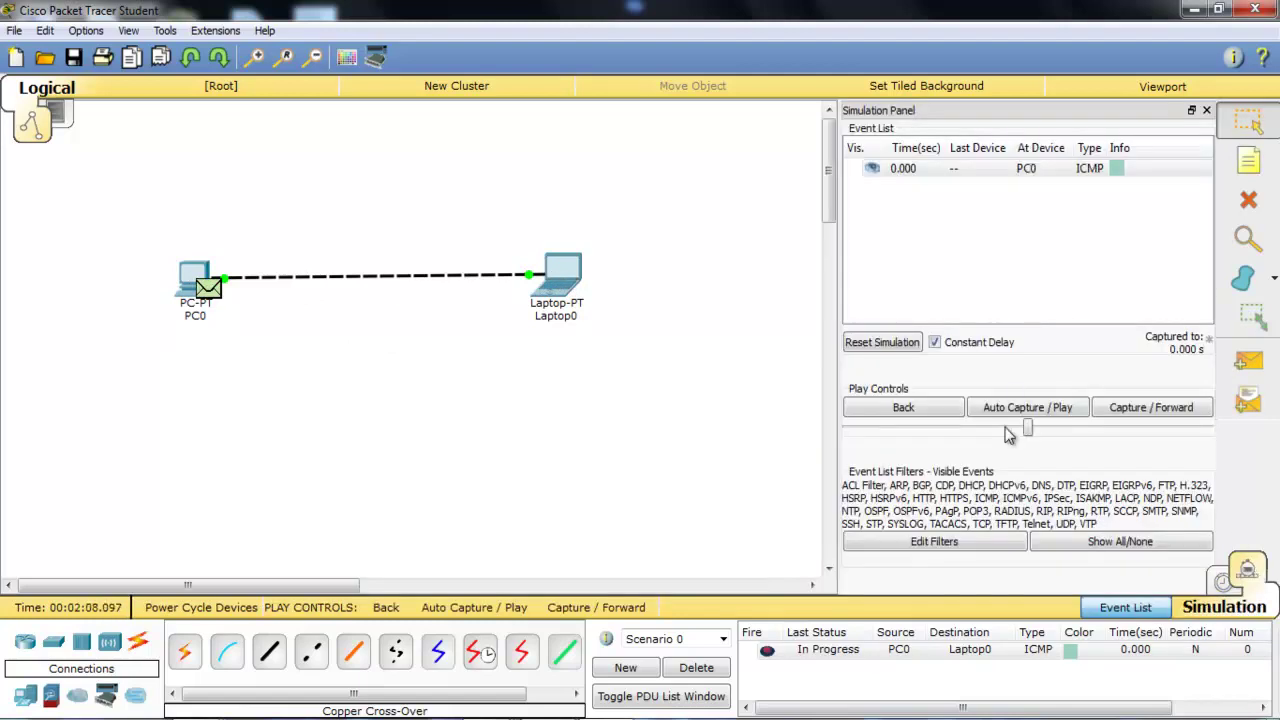
{"action": "left_click_drag", "start_coordinate": [1029, 428], "coordinate": [908, 430]}
{"action": "left_click", "coordinate": [1146, 412]}
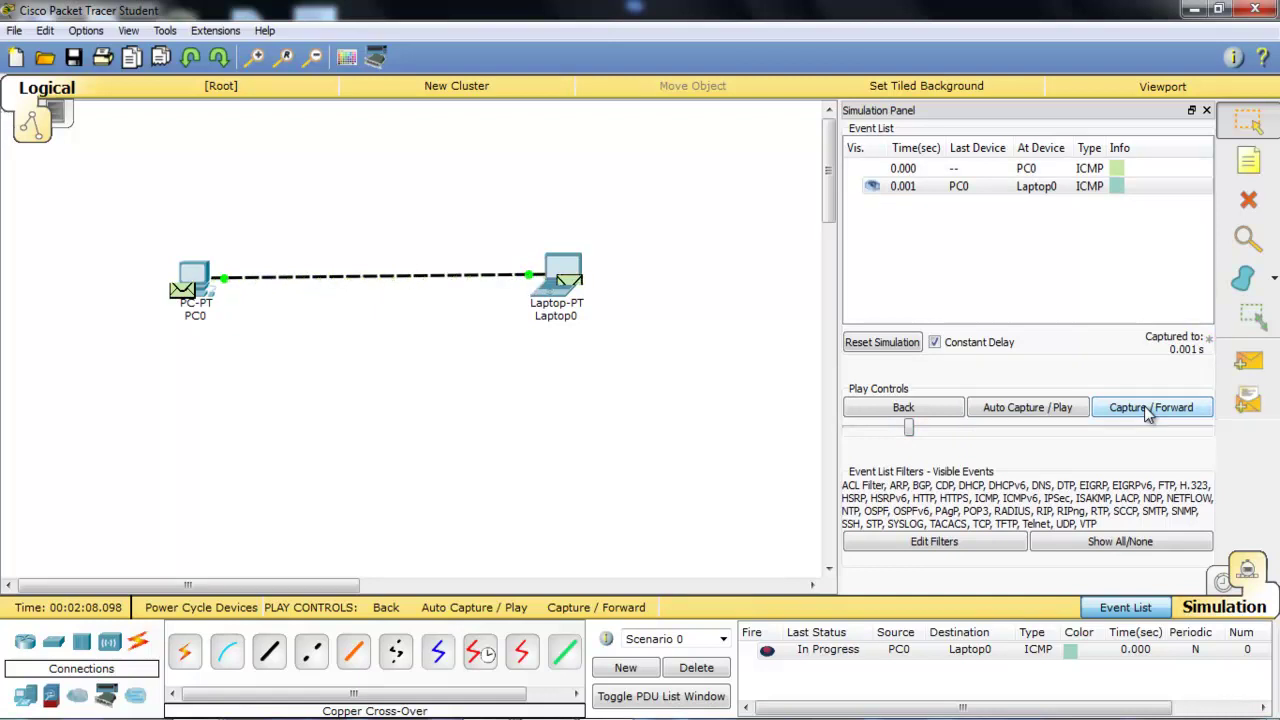
{"action": "left_click", "coordinate": [1146, 412]}
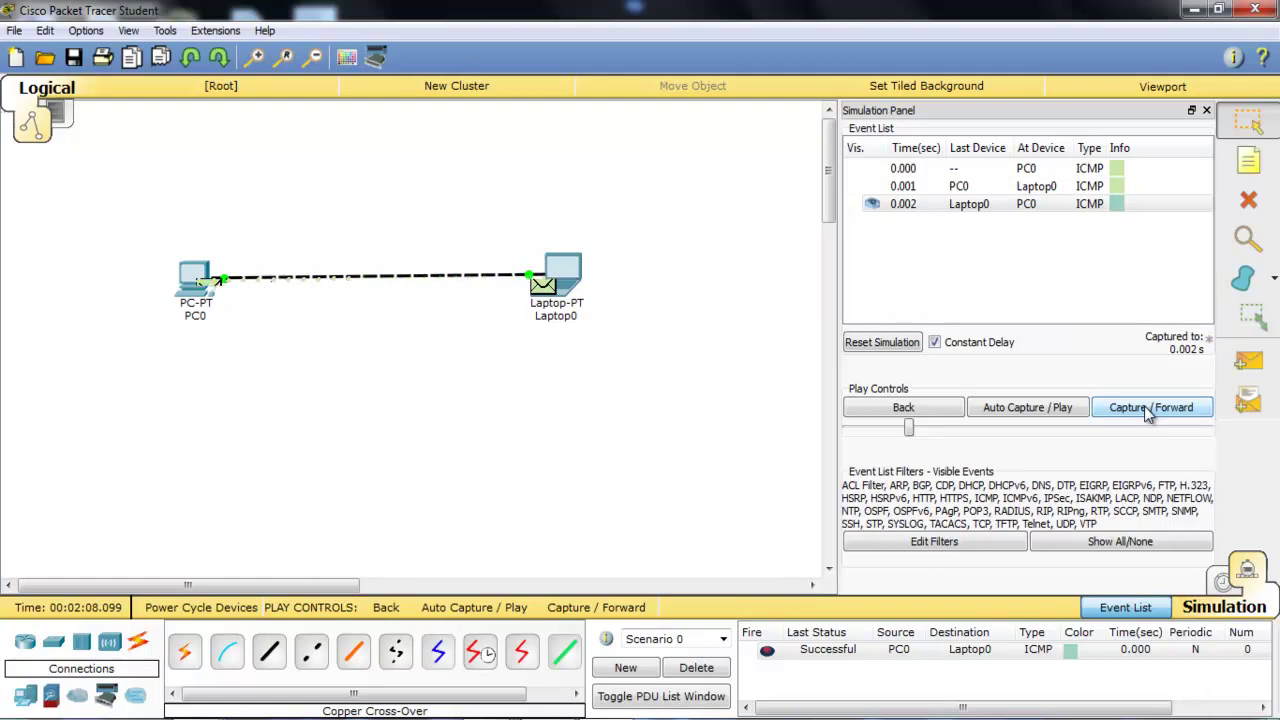
{"action": "left_click", "coordinate": [1224, 583]}
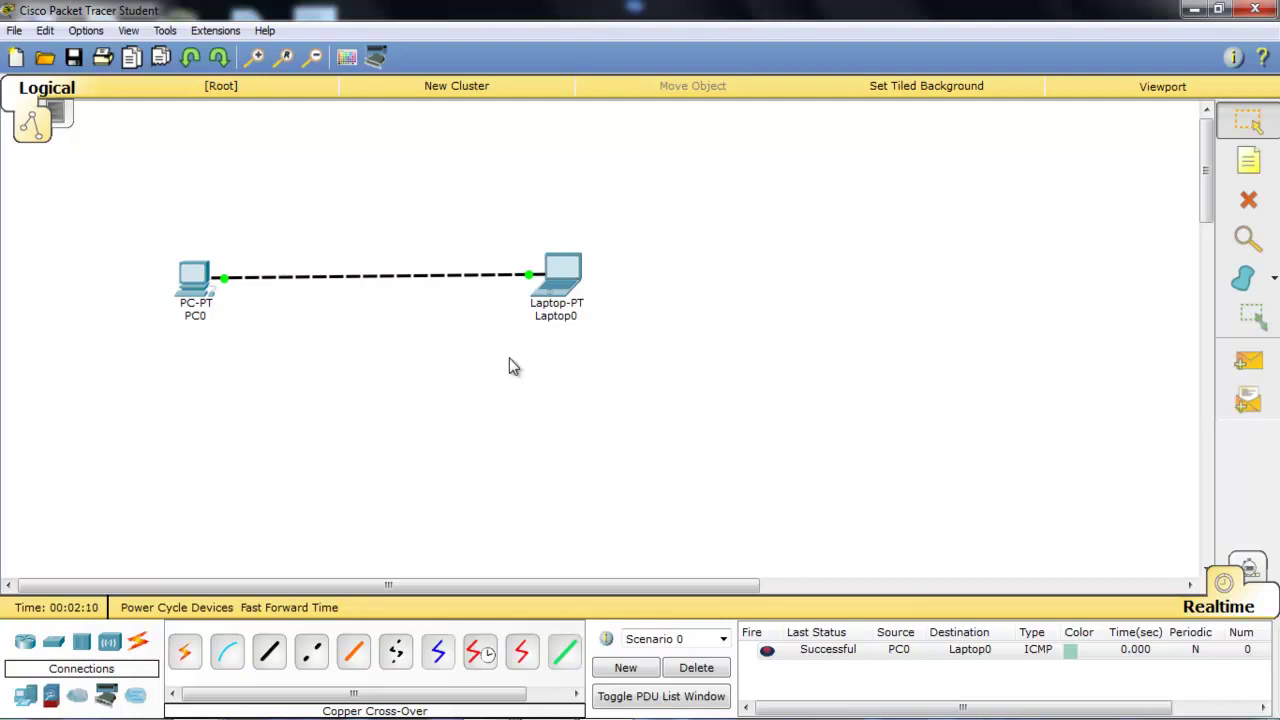
Open the Main Wiring Closet of Home City's Corporate Office in the Physical workspace.
{"action": "left_click", "coordinate": [60, 114]}
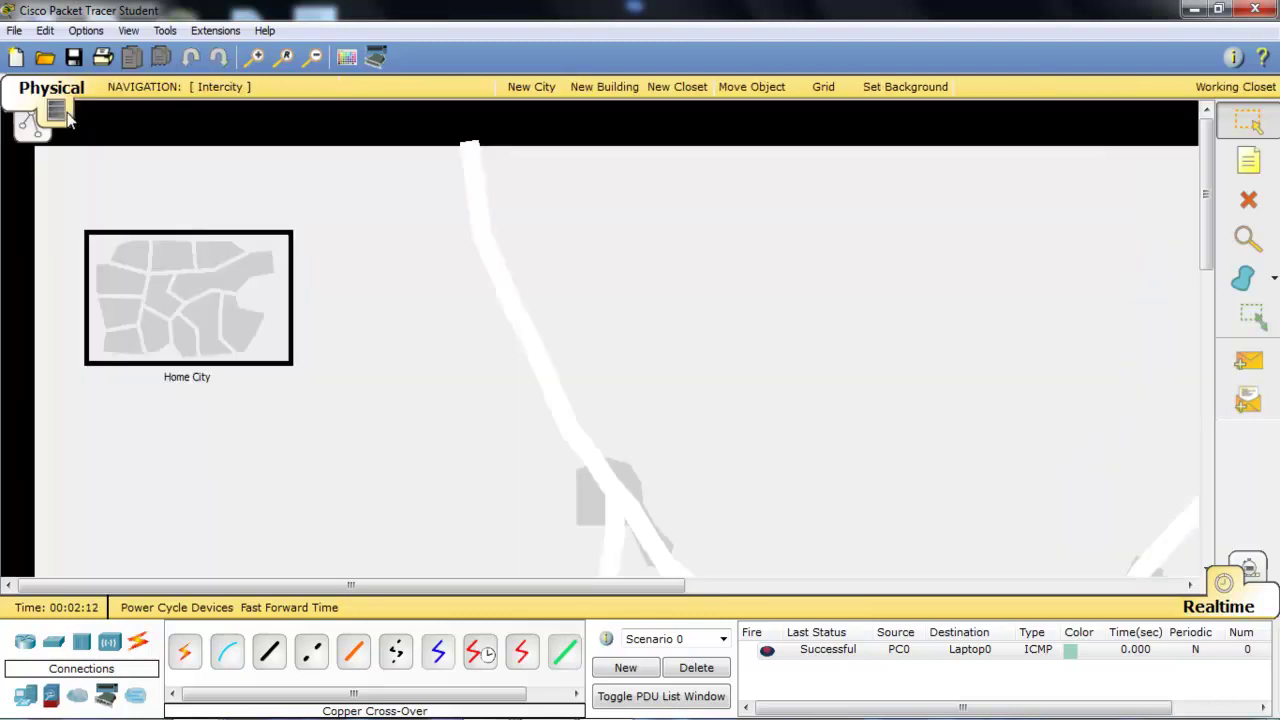
{"action": "left_click", "coordinate": [194, 286]}
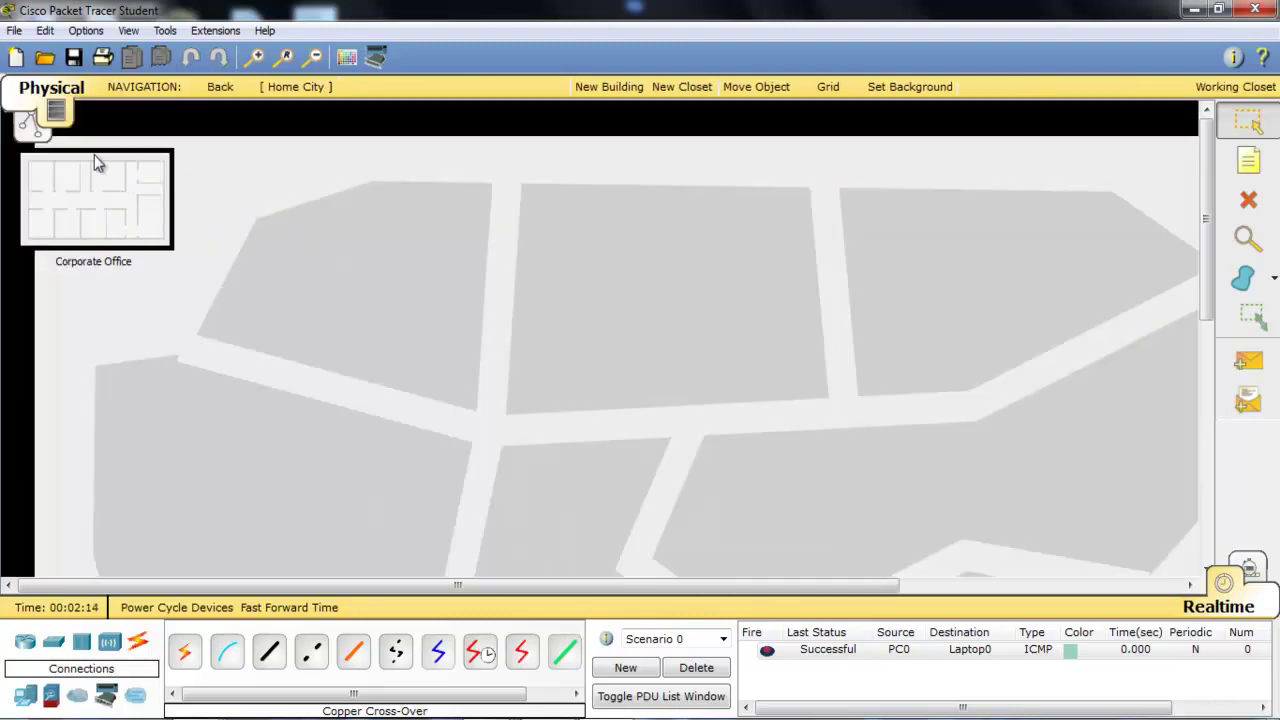
{"action": "left_click", "coordinate": [87, 183]}
{"action": "left_click", "coordinate": [64, 160]}
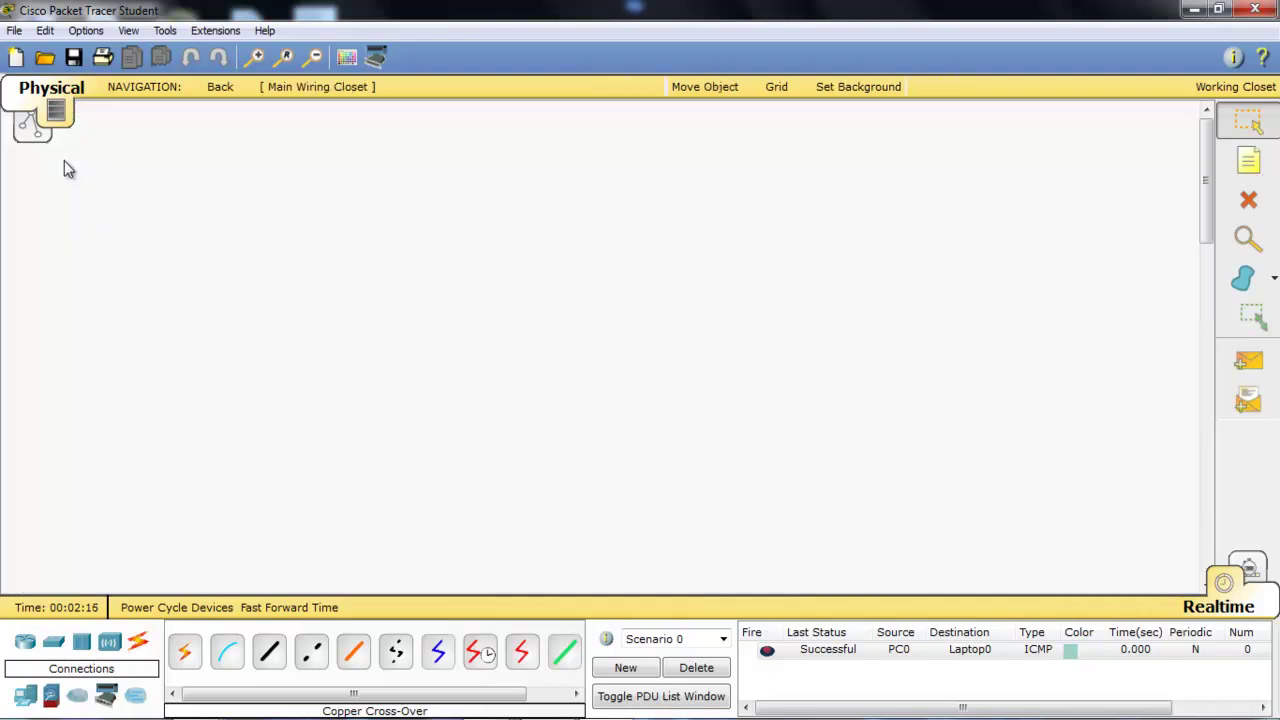
{"action": "left_click_drag", "start_coordinate": [1206, 165], "coordinate": [1196, 119]}
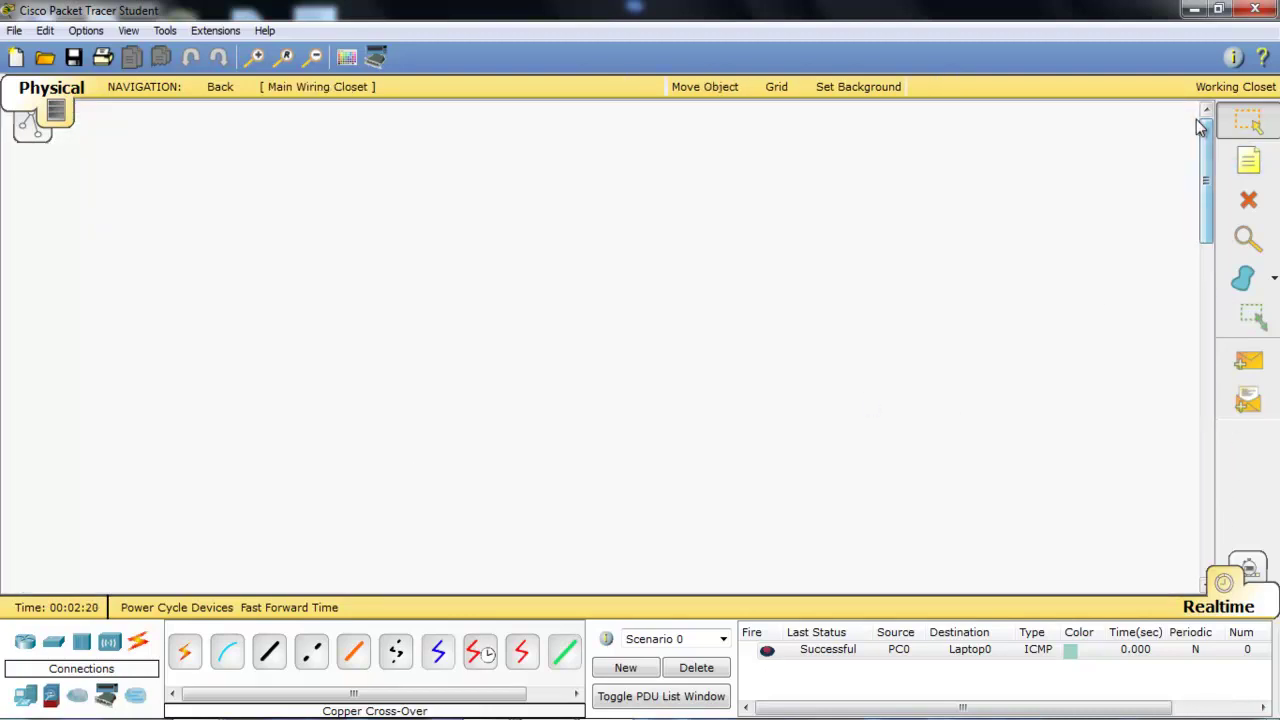
Add a generic PC-PT to the Main Wiring Closet and show the whole device on its table.
{"action": "left_click", "coordinate": [25, 696]}
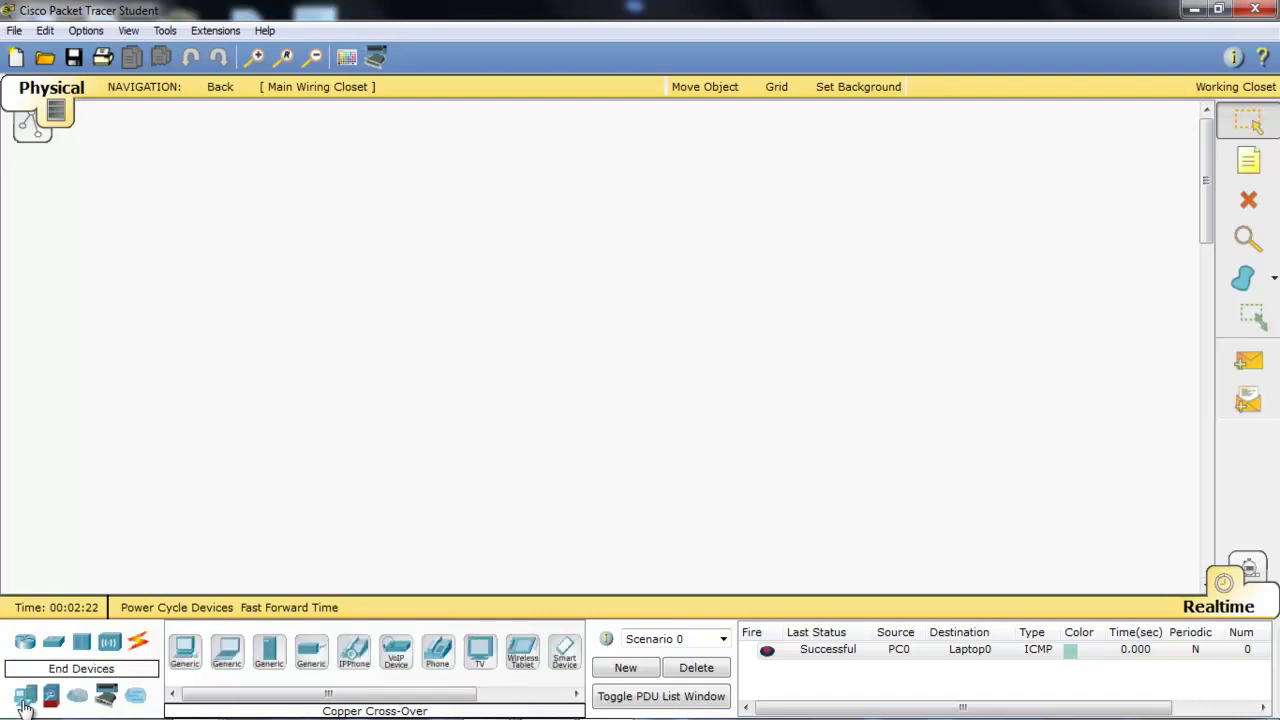
{"action": "left_click", "coordinate": [185, 652]}
{"action": "left_click", "coordinate": [123, 372]}
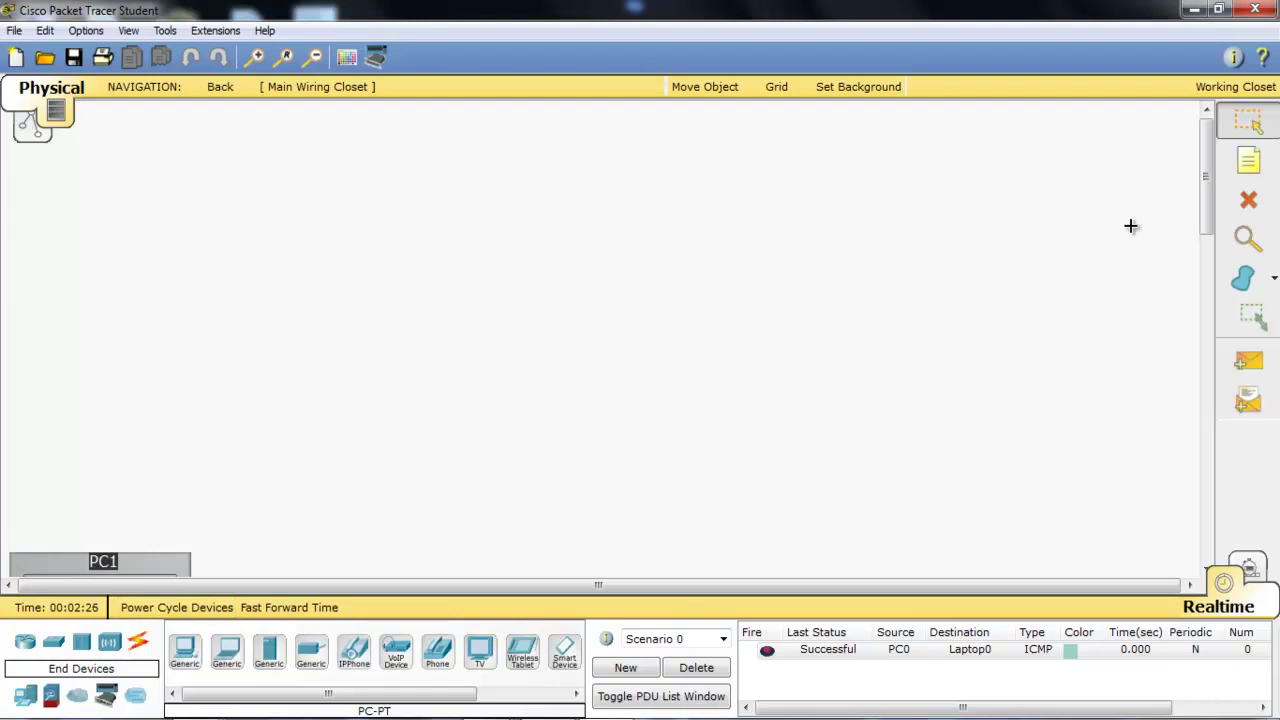
{"action": "mouse_move", "coordinate": [1208, 181]}
{"action": "left_mouse_down"}
{"action": "mouse_move", "coordinate": [1210, 308]}
{"action": "mouse_move", "coordinate": [1213, 289]}
{"action": "left_mouse_up"}
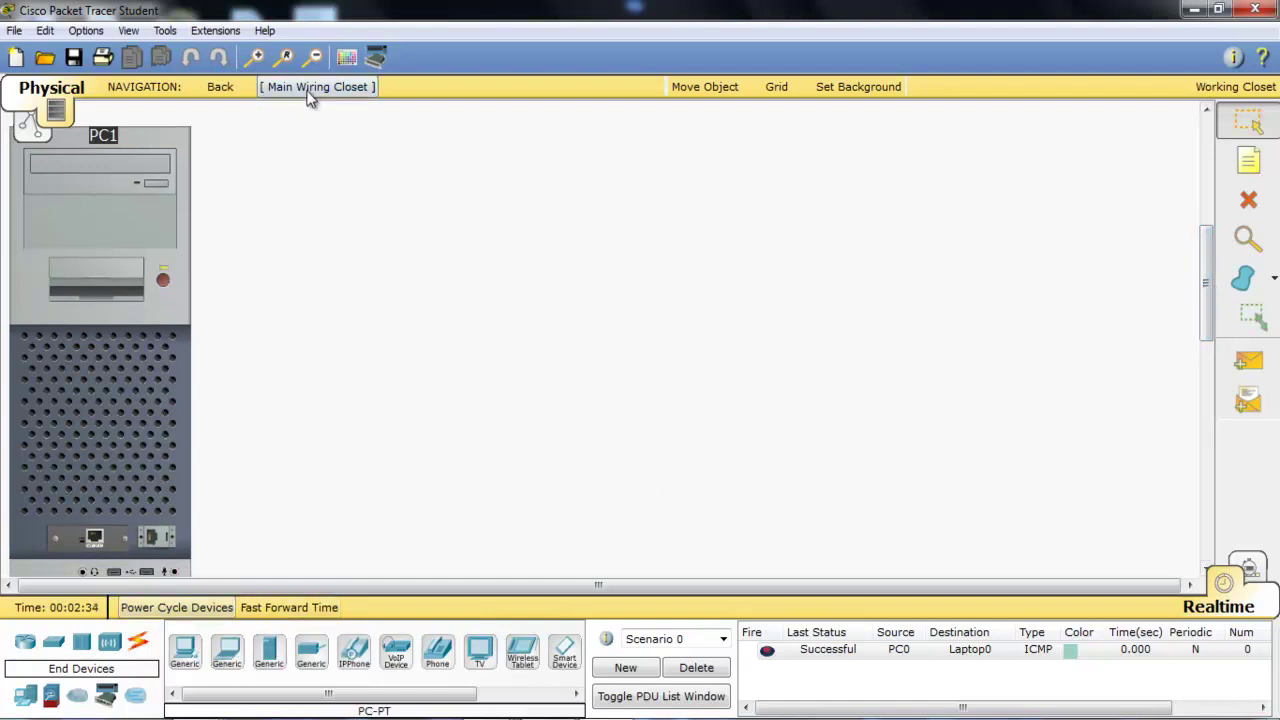
{"action": "left_click", "coordinate": [315, 59]}
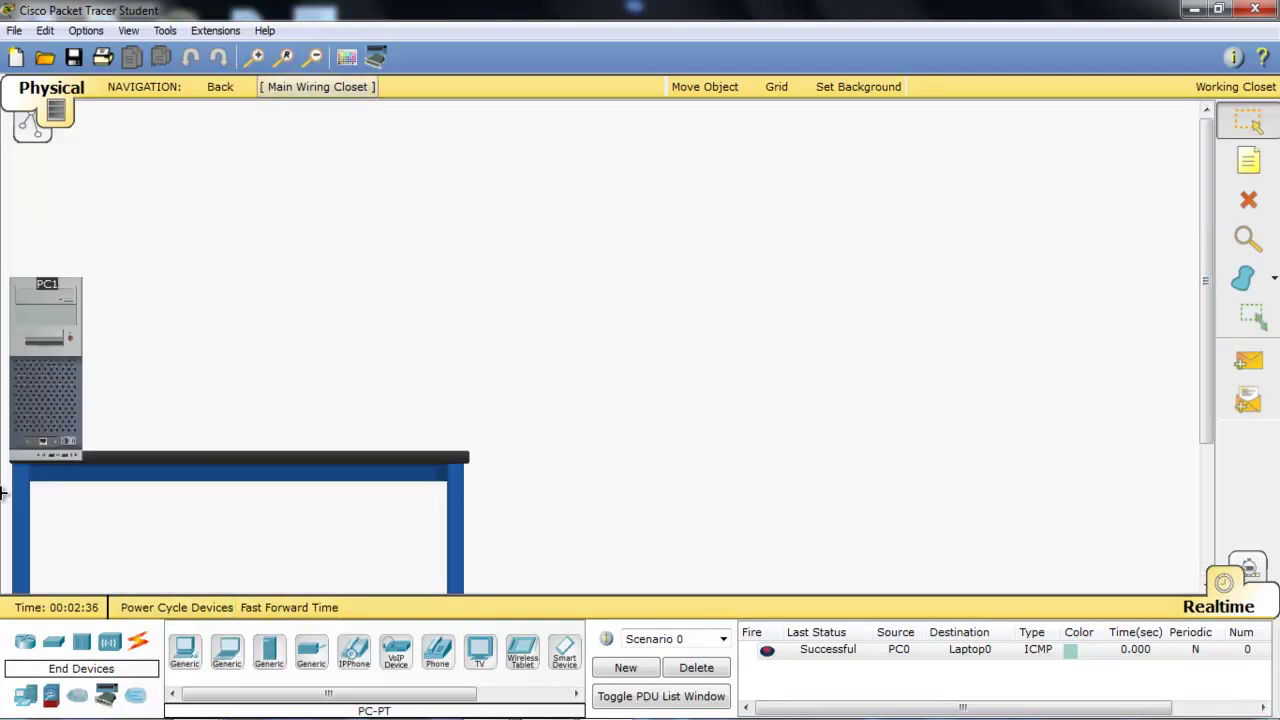
Add a generic Laptop-PT to the wiring closet table beside PC1.
{"action": "left_click", "coordinate": [228, 655]}
{"action": "left_click", "coordinate": [196, 389]}
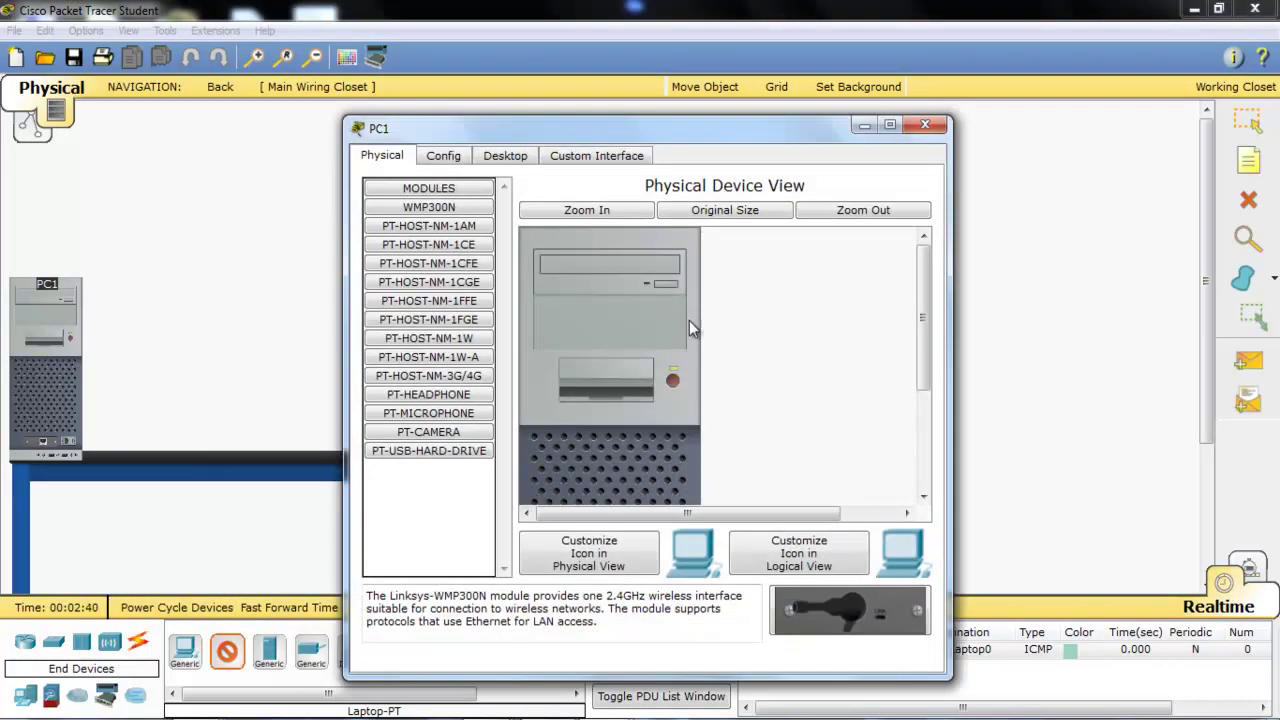
{"action": "left_click", "coordinate": [924, 125]}
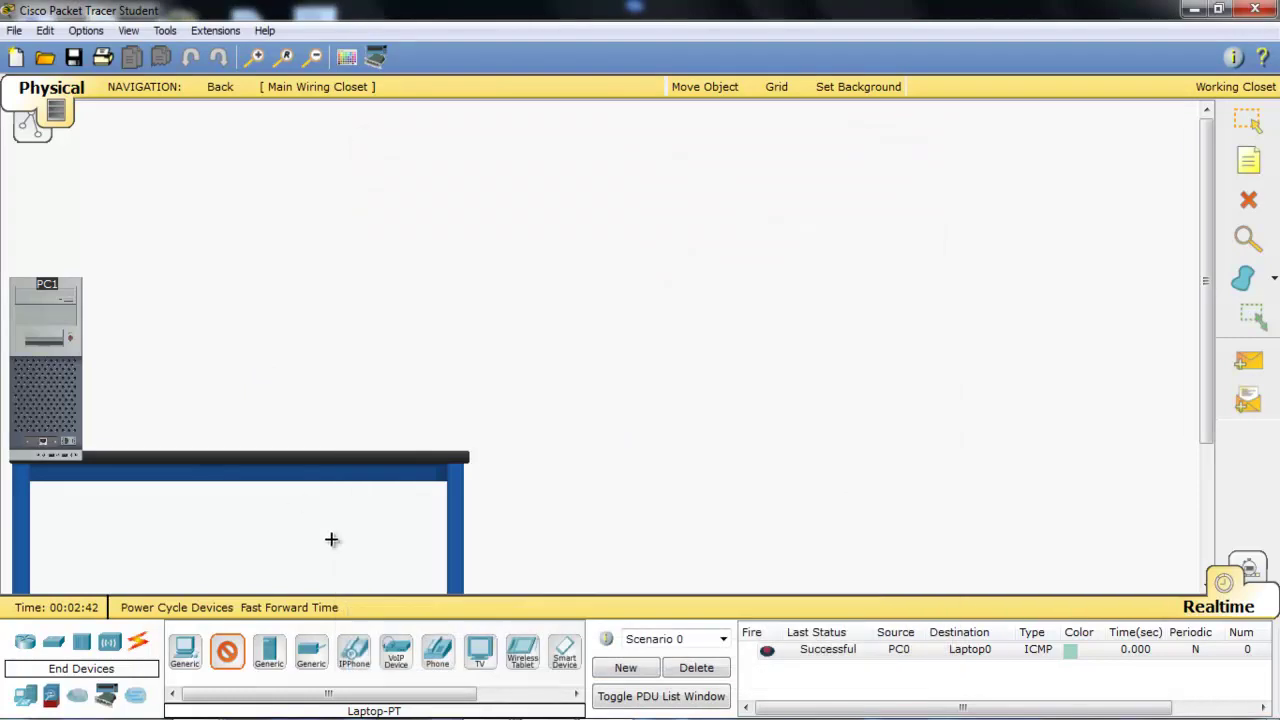
{"action": "left_click", "coordinate": [193, 428]}
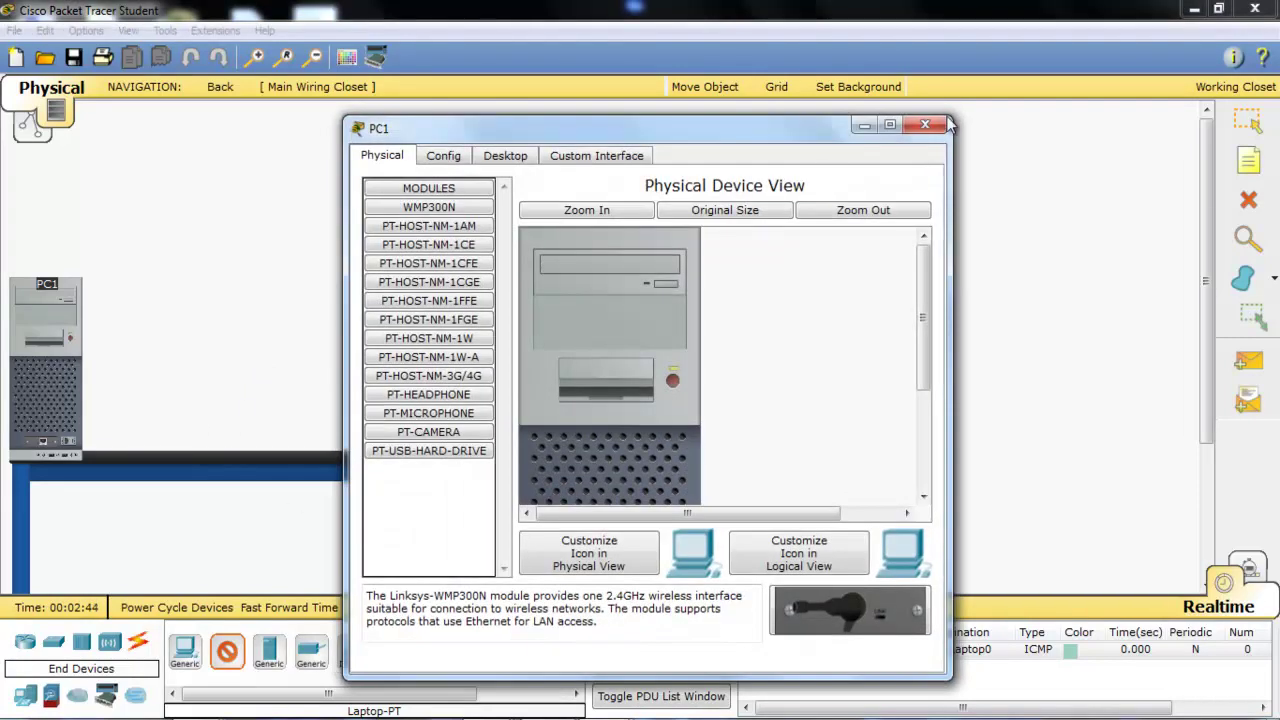
{"action": "left_click", "coordinate": [924, 125]}
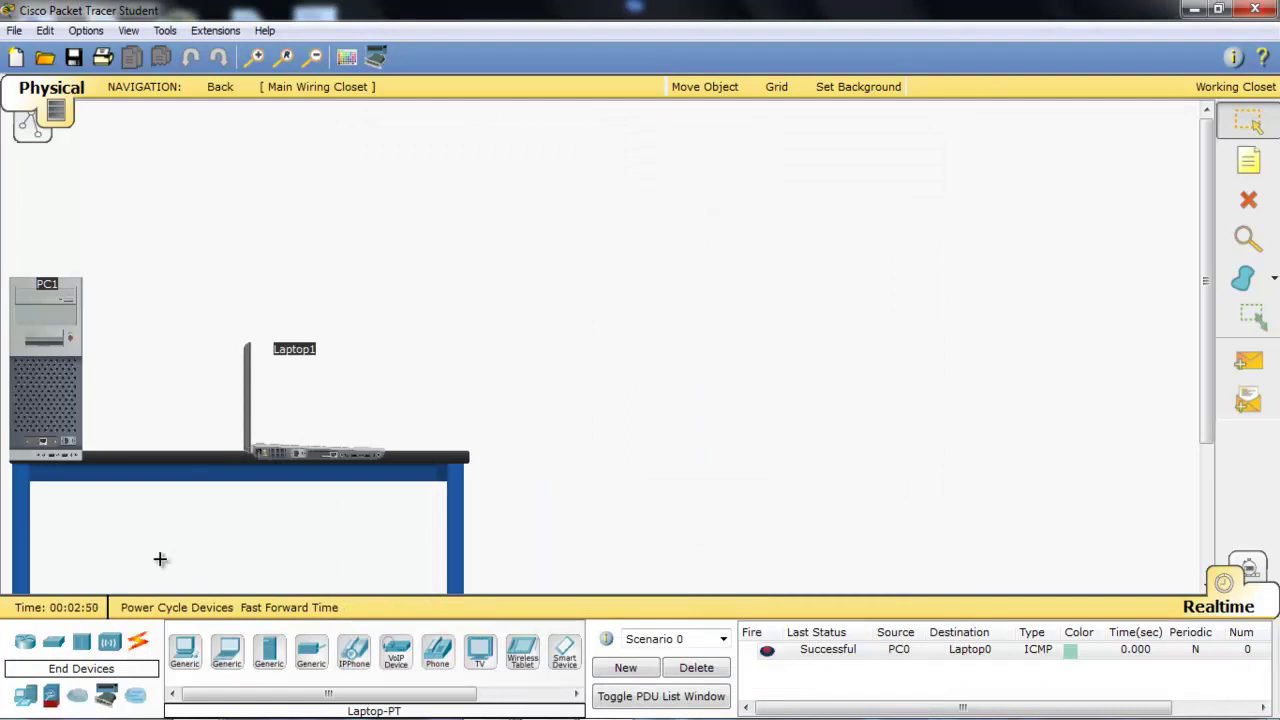
Connect PC1's FastEthernet0 port to Laptop1's FastEthernet0 port with a Copper Cross-Over cable.
{"action": "left_click", "coordinate": [138, 647]}
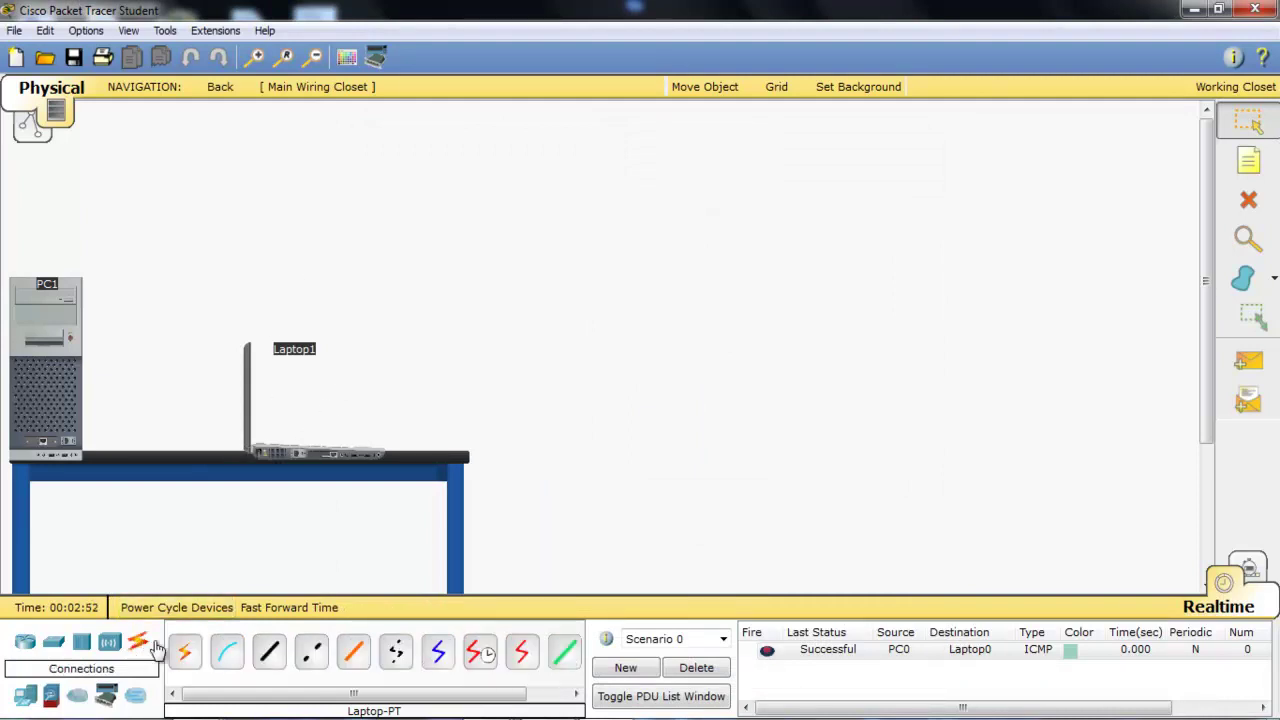
{"action": "left_click", "coordinate": [313, 658]}
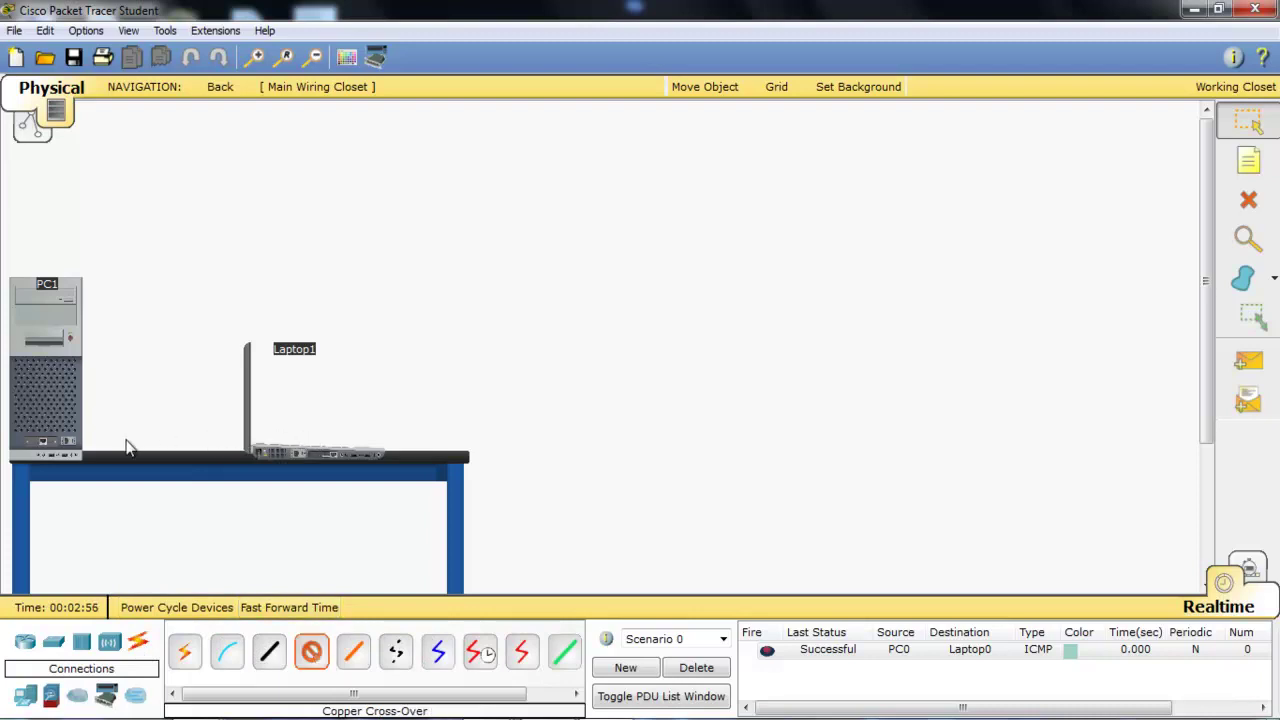
{"action": "left_click", "coordinate": [45, 441]}
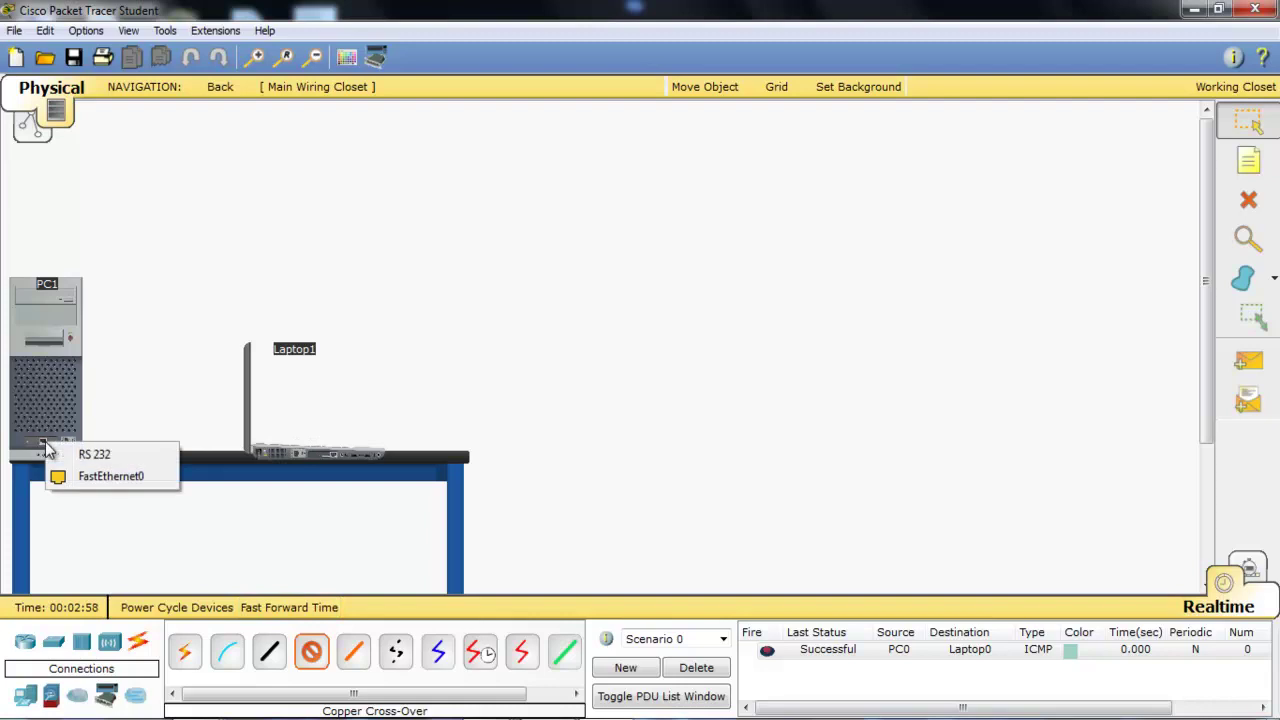
{"action": "left_click", "coordinate": [78, 478]}
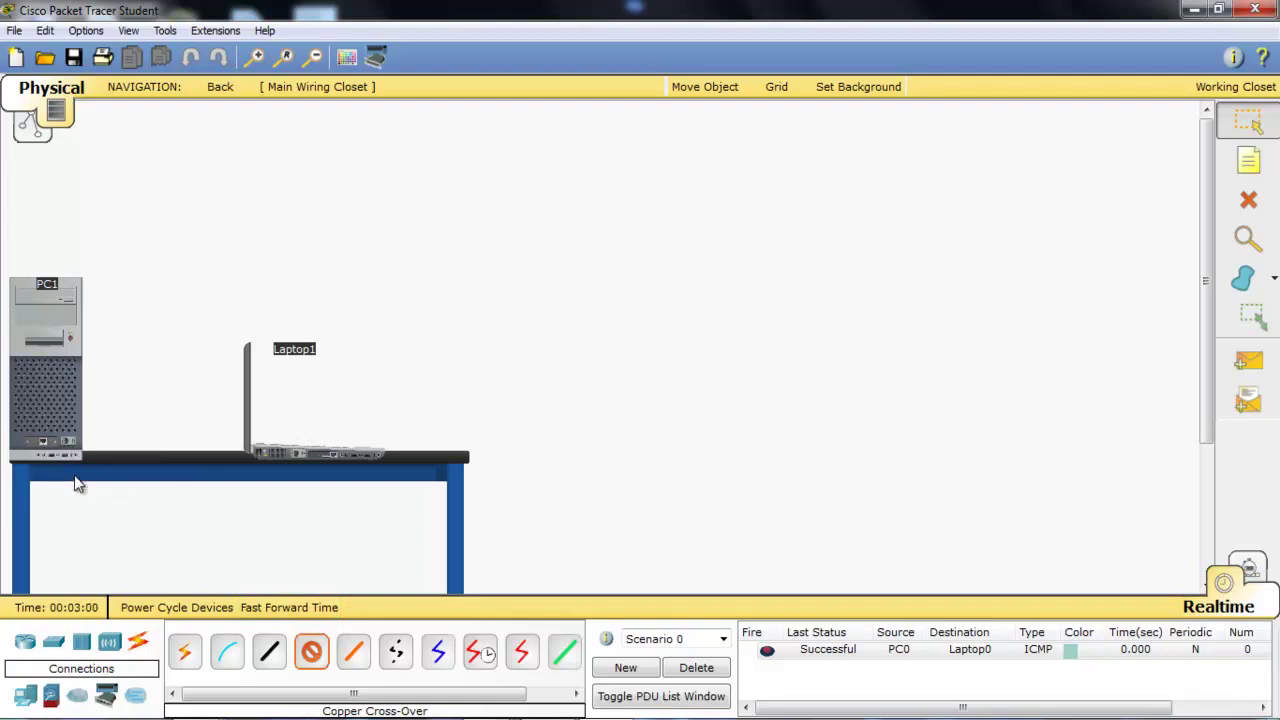
{"action": "left_click", "coordinate": [307, 457]}
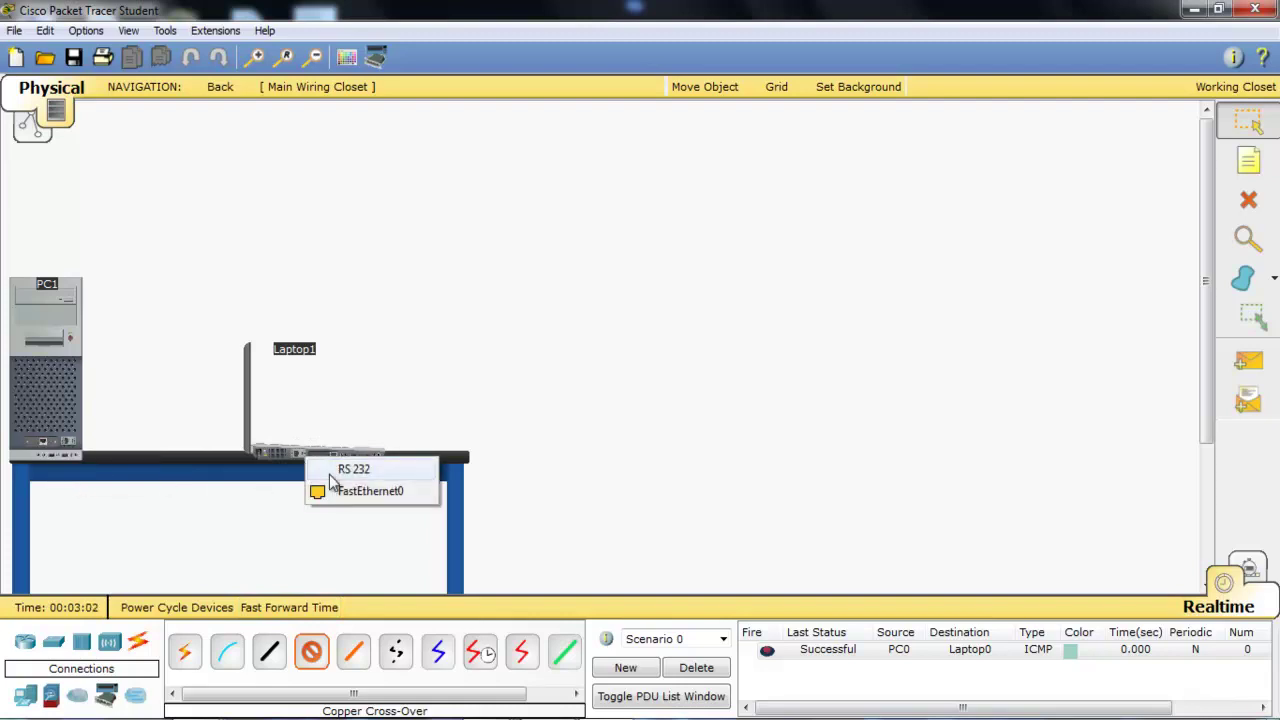
{"action": "left_click", "coordinate": [340, 490]}
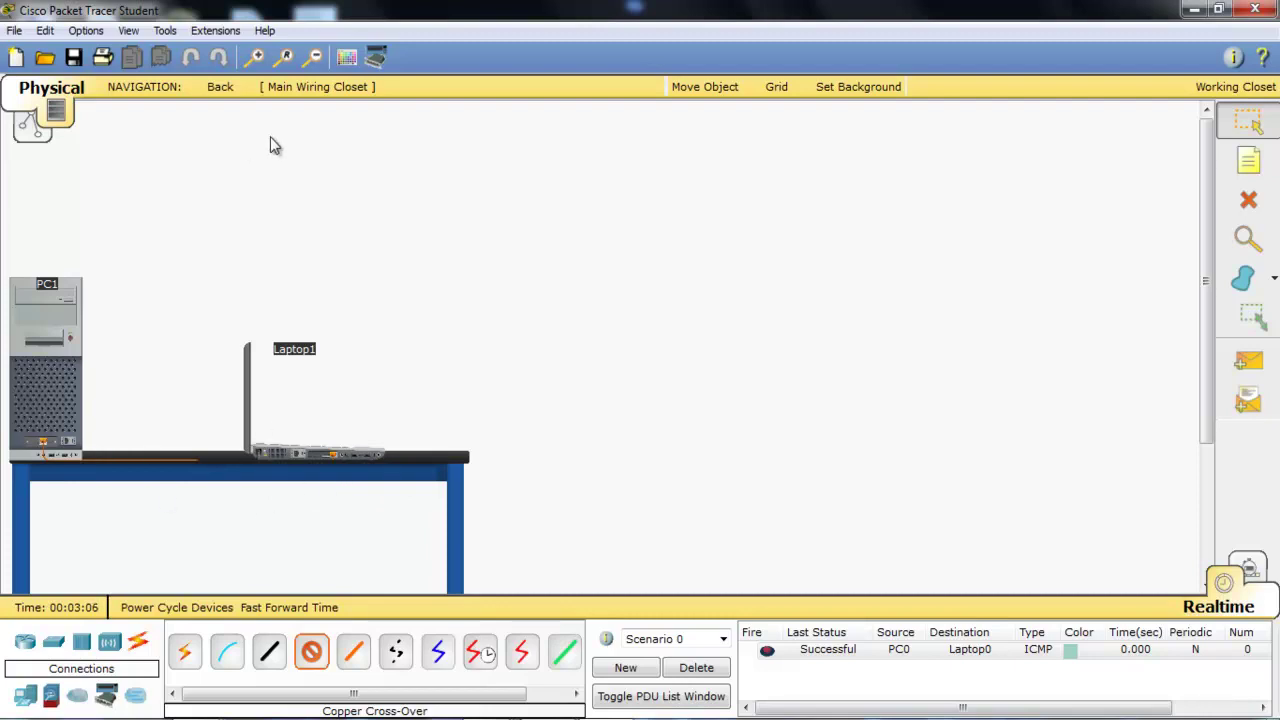
Give PC1 the static IP address 192.168.1.1 with subnet mask 255.255.255.0 and close its window.
{"action": "left_click_drag", "start_coordinate": [269, 452], "coordinate": [268, 310]}
{"action": "left_click", "coordinate": [256, 58]}
{"action": "left_click_drag", "start_coordinate": [1207, 158], "coordinate": [1218, 316]}
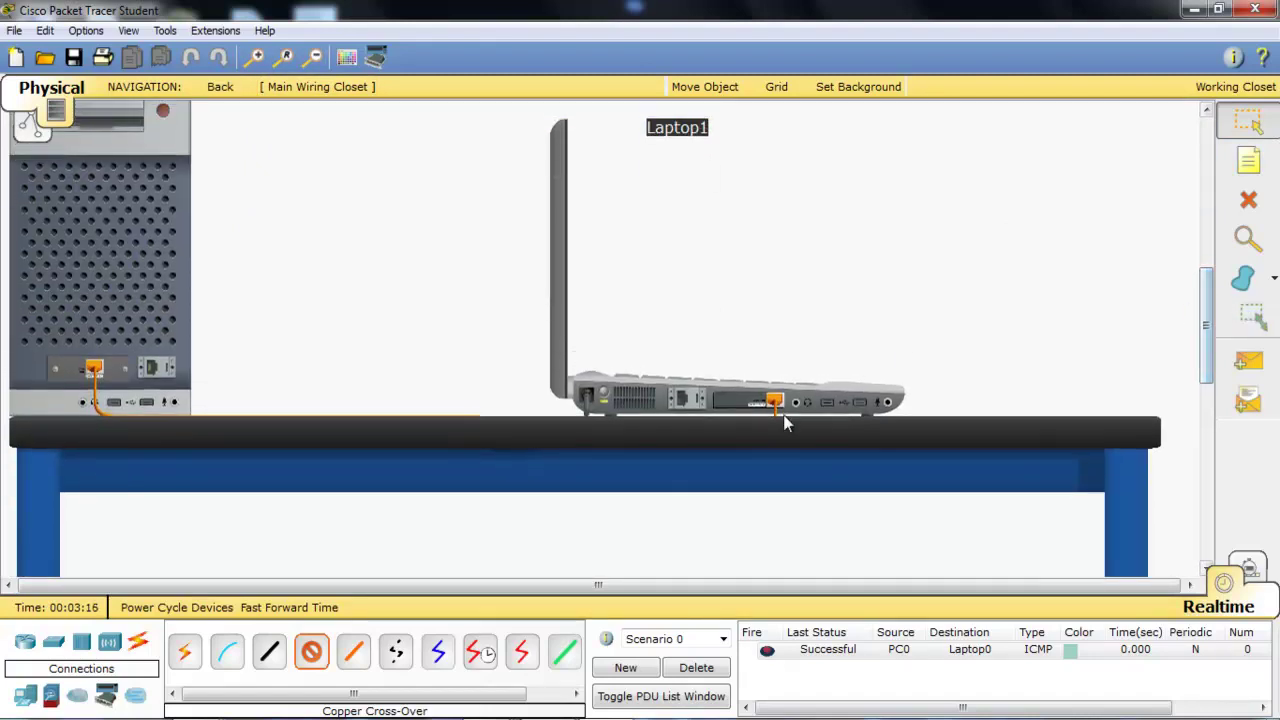
{"action": "left_click", "coordinate": [129, 297]}
{"action": "left_click", "coordinate": [449, 157]}
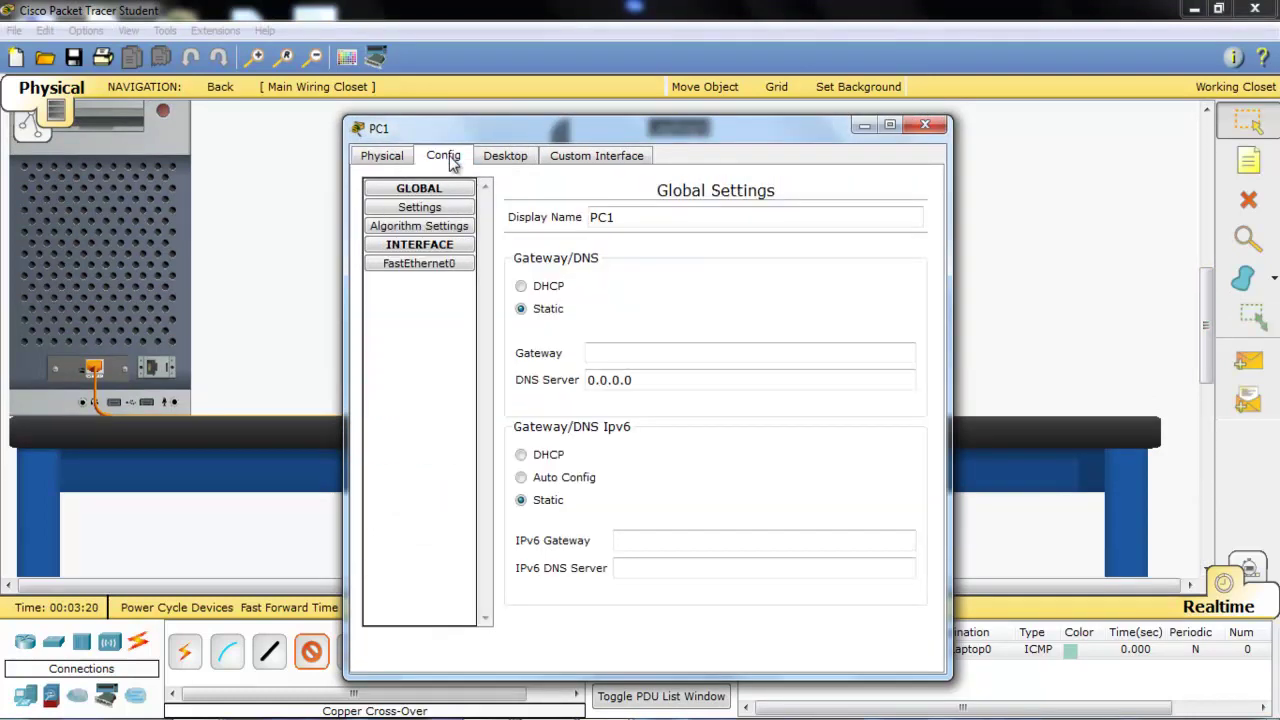
{"action": "left_click", "coordinate": [502, 160]}
{"action": "left_click", "coordinate": [433, 205]}
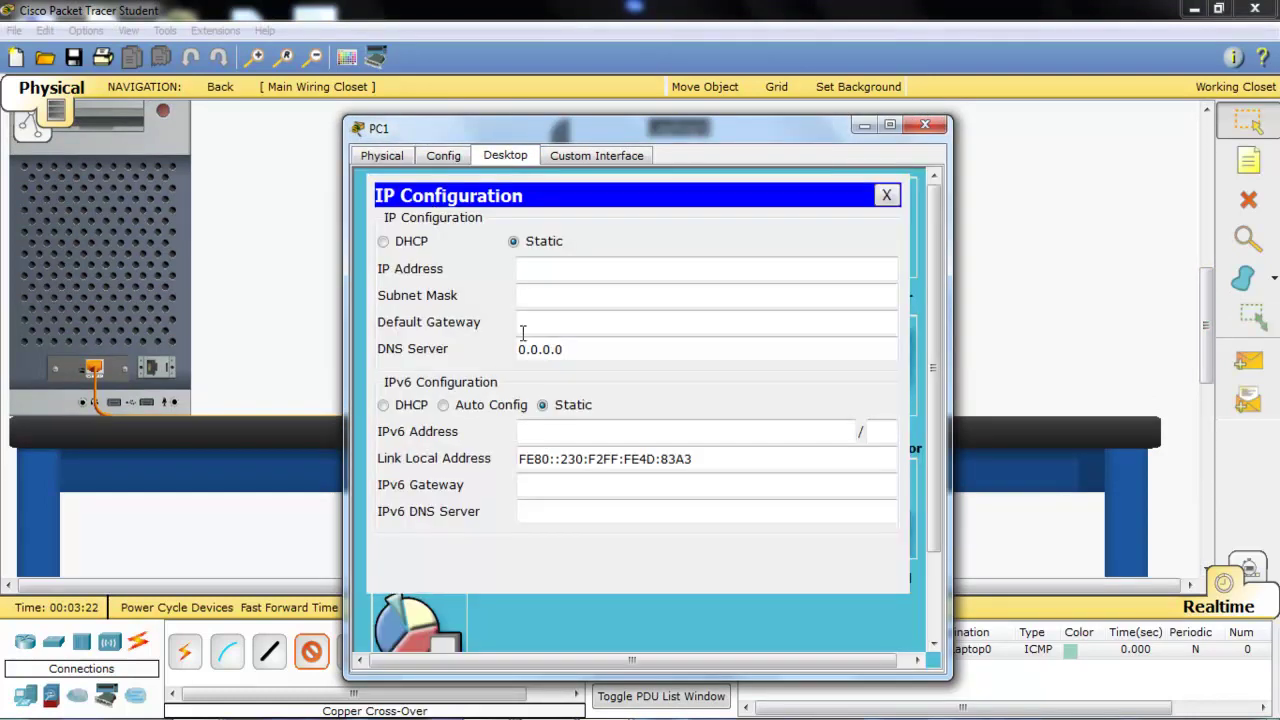
{"action": "left_click", "coordinate": [536, 270]}
{"action": "type", "text": "192.168.1.1"}
{"action": "left_click", "coordinate": [540, 295]}
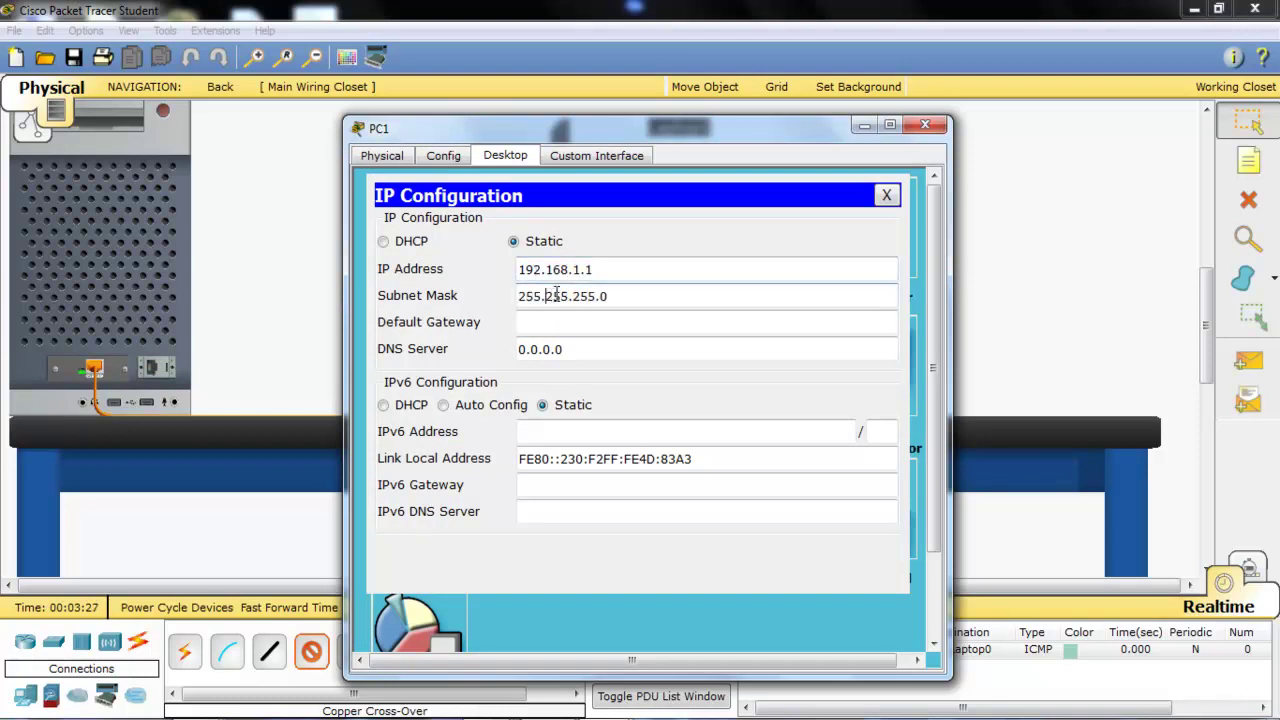
{"action": "left_click", "coordinate": [886, 195]}
{"action": "left_click", "coordinate": [925, 124]}
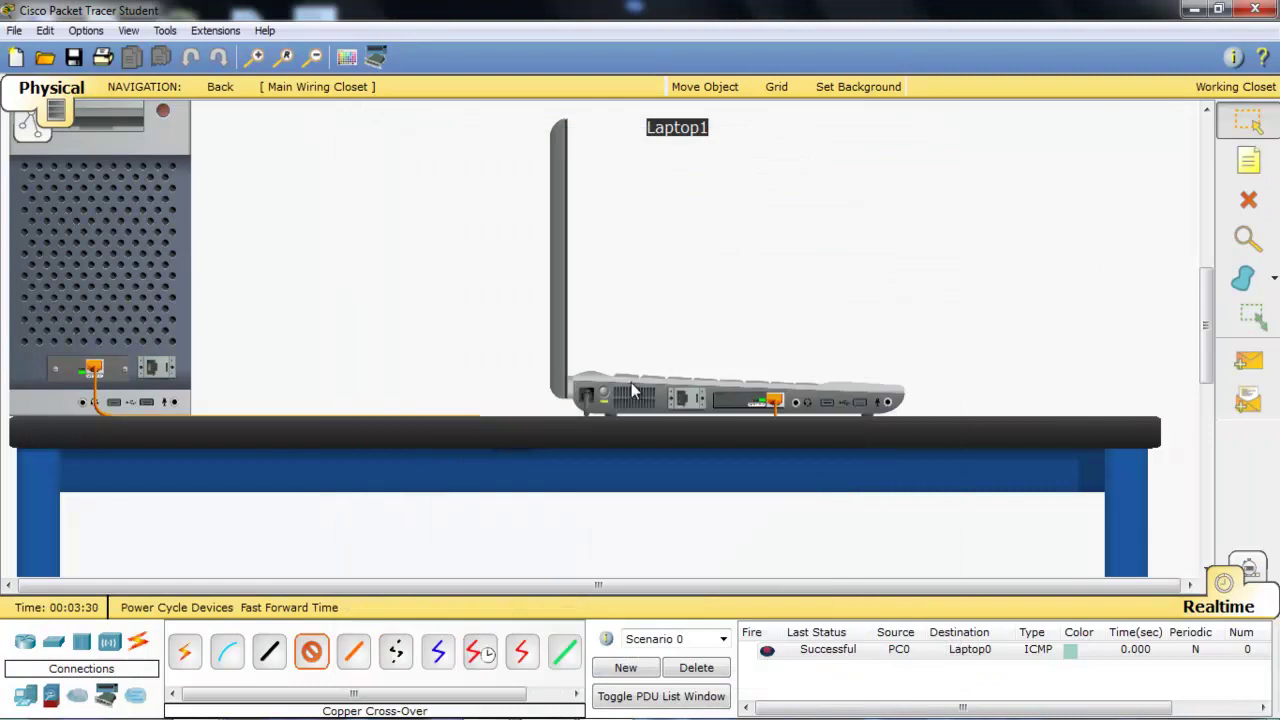
Give Laptop1 the static IP address 192.168.1.2 with subnet mask 255.255.255.0 and close its window.
{"action": "left_click", "coordinate": [634, 390]}
{"action": "left_click", "coordinate": [488, 158]}
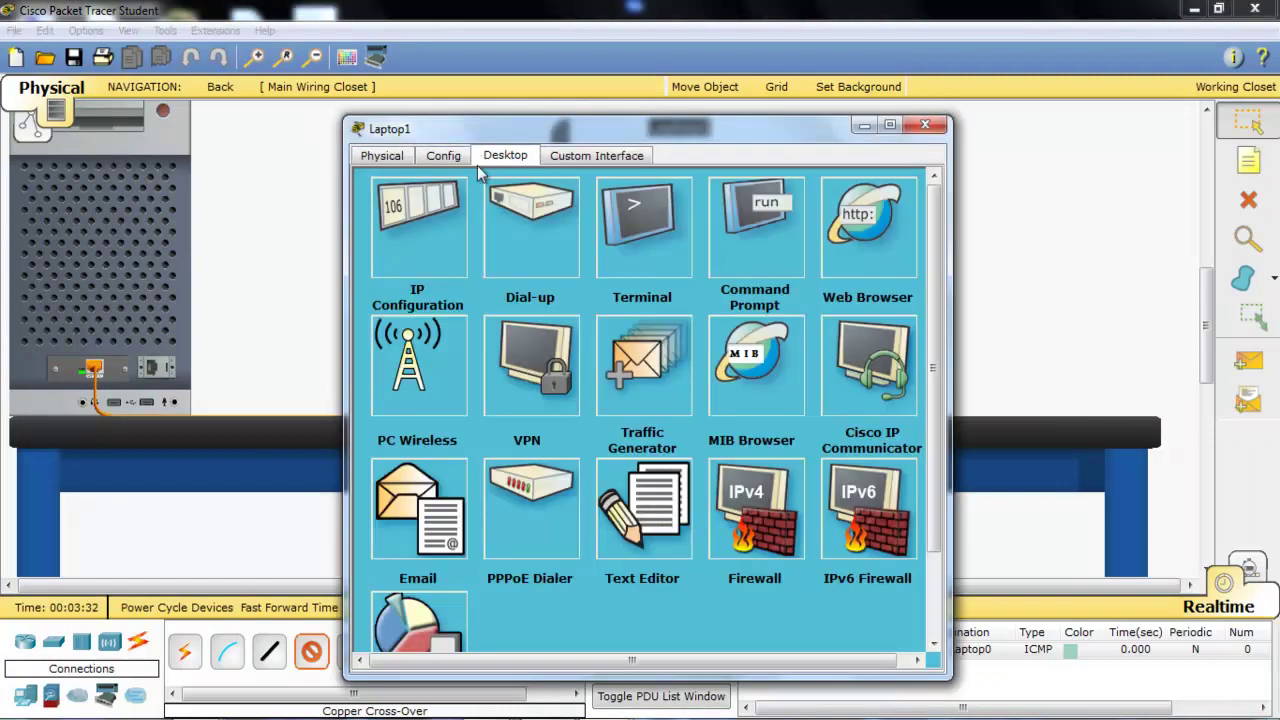
{"action": "left_click", "coordinate": [415, 261]}
{"action": "left_click", "coordinate": [532, 269]}
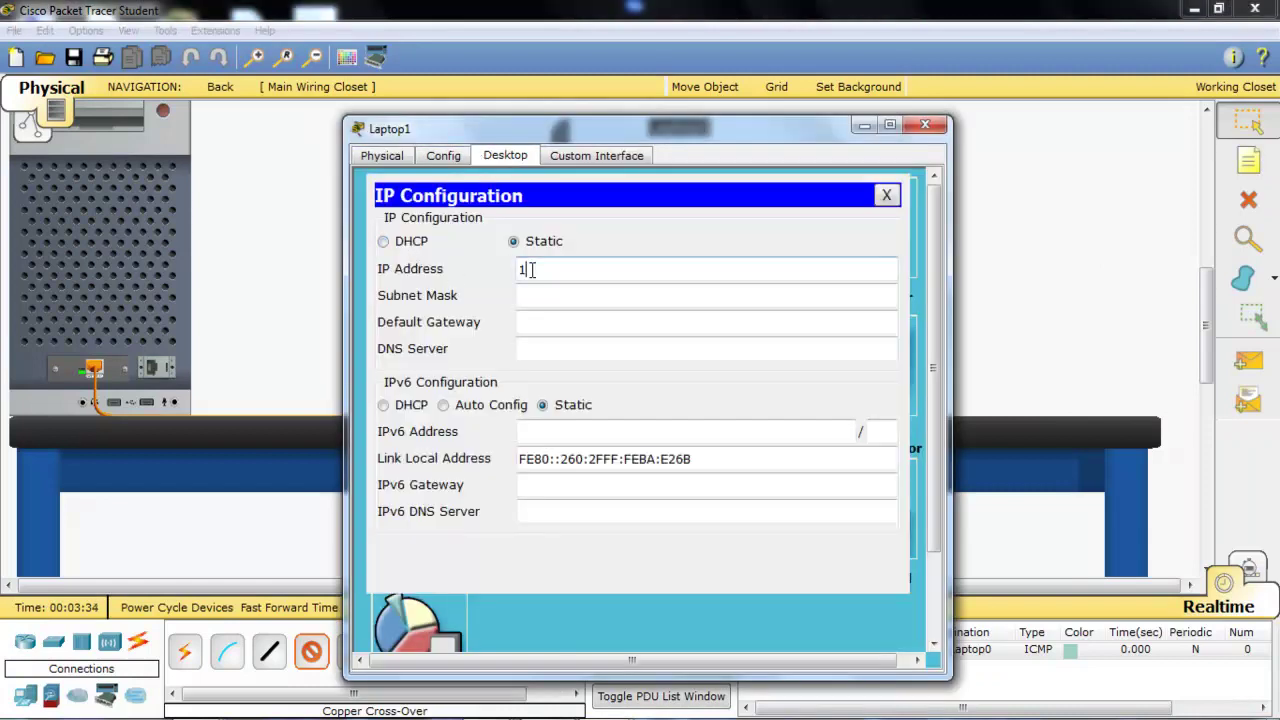
{"action": "type", "text": "192.168.1.2"}
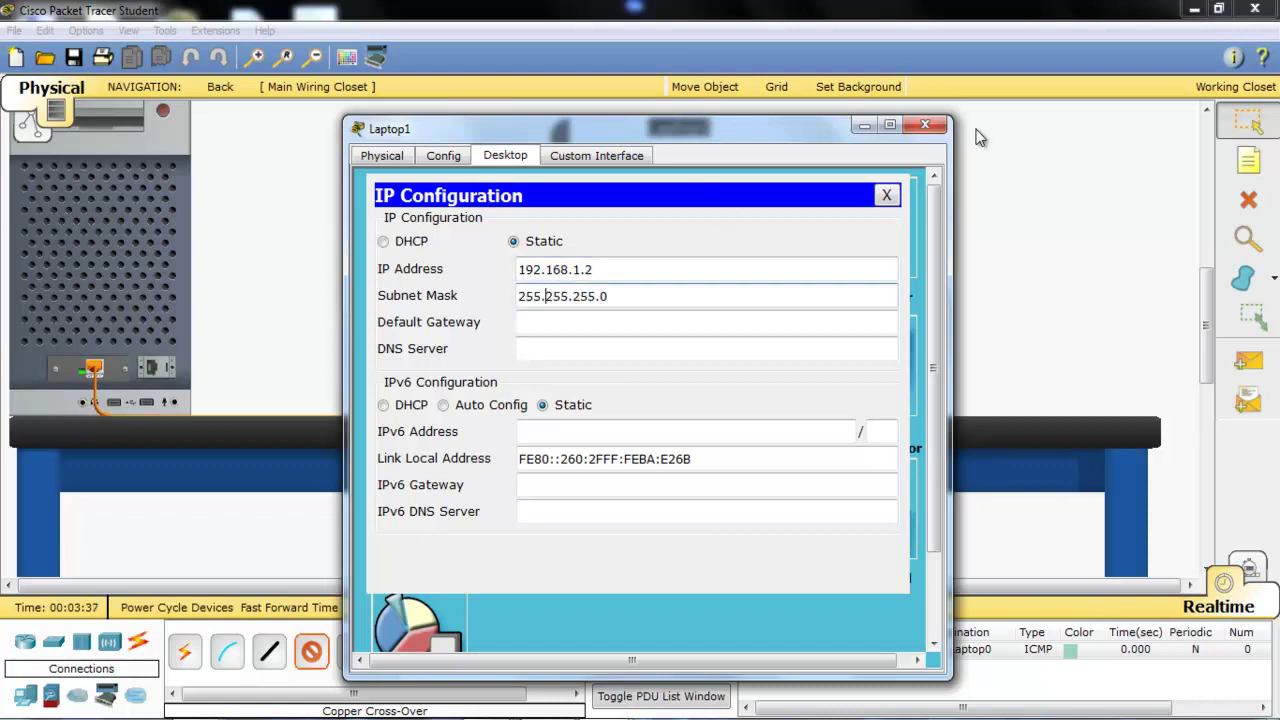
{"action": "left_click", "coordinate": [886, 195]}
{"action": "left_click", "coordinate": [925, 125]}
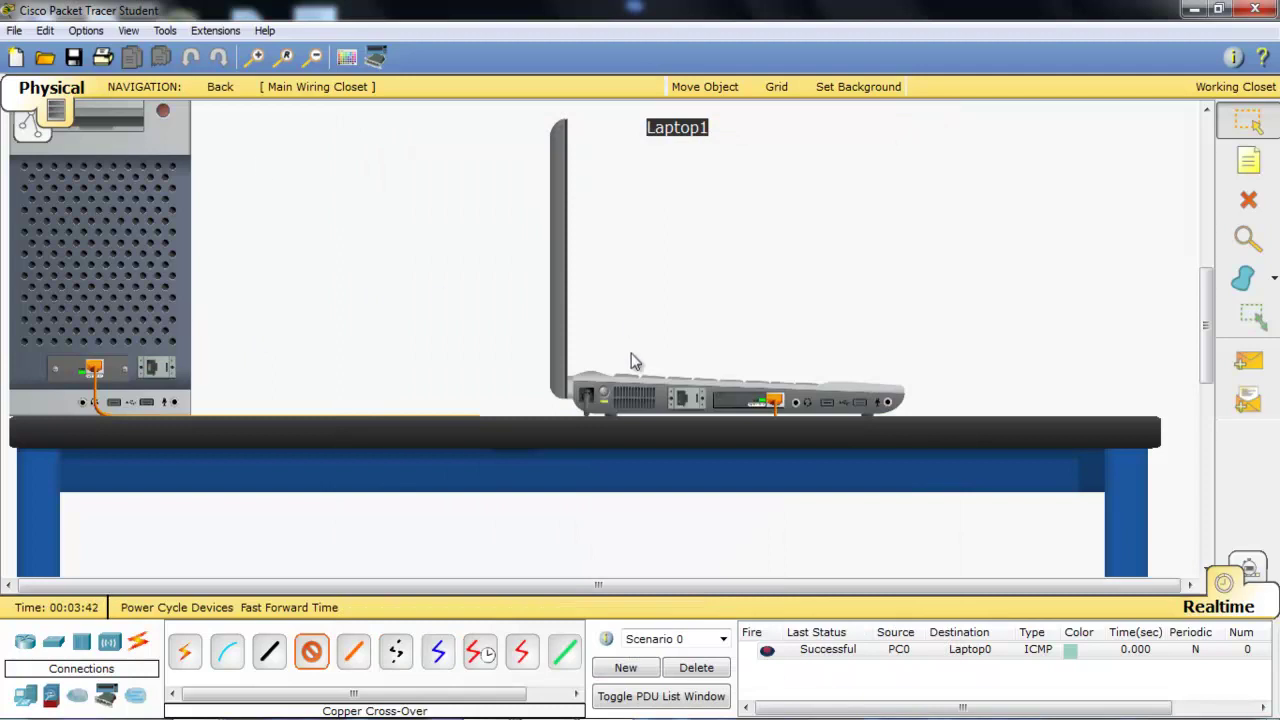
Ping 192.168.1.1 from Laptop1's command prompt to test the link to PC1, and close the laptop's window.
{"action": "left_click", "coordinate": [636, 402]}
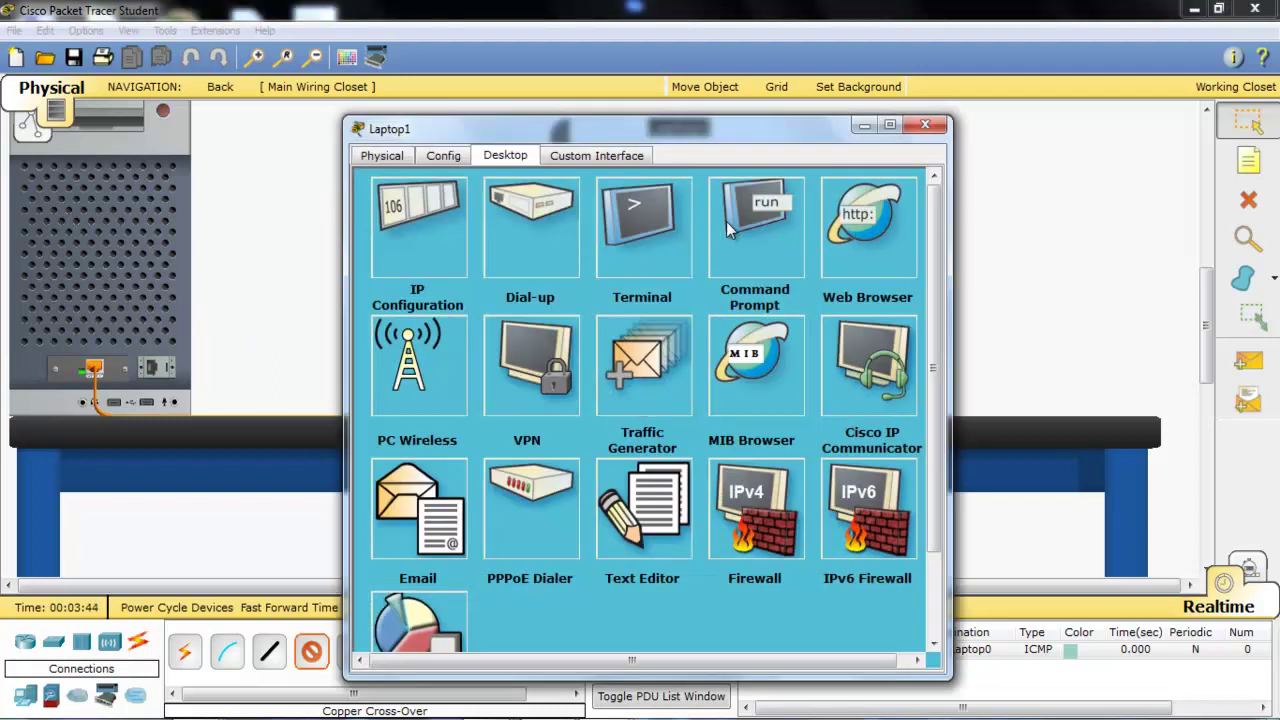
{"action": "left_click", "coordinate": [752, 226]}
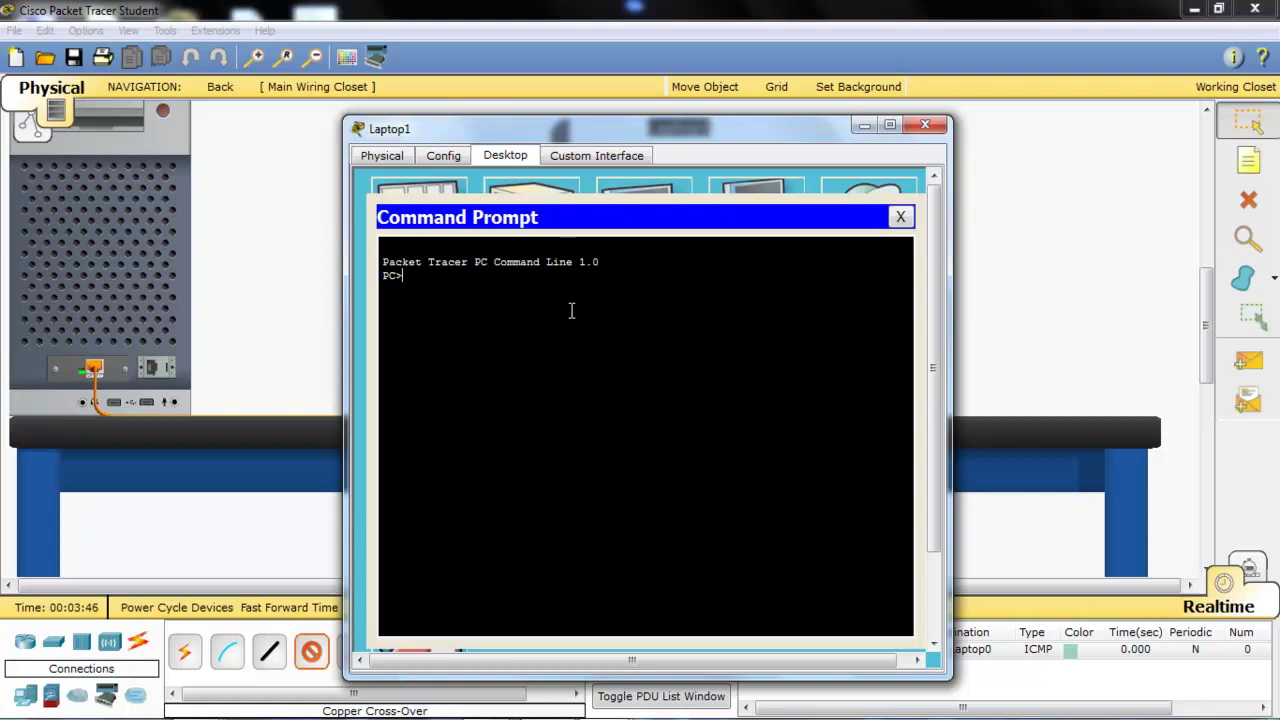
{"action": "type", "text": "ping 192.168.1.1"}
{"action": "key", "text": "Return"}
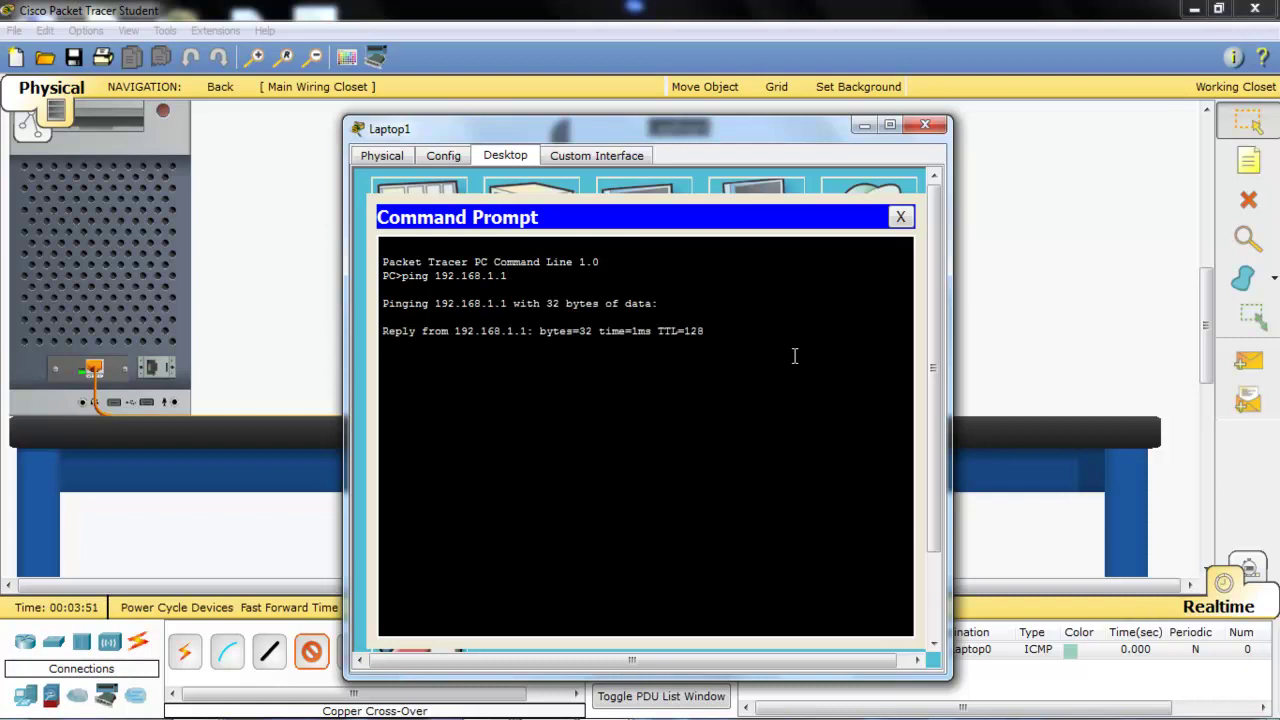
{"action": "left_click", "coordinate": [901, 219]}
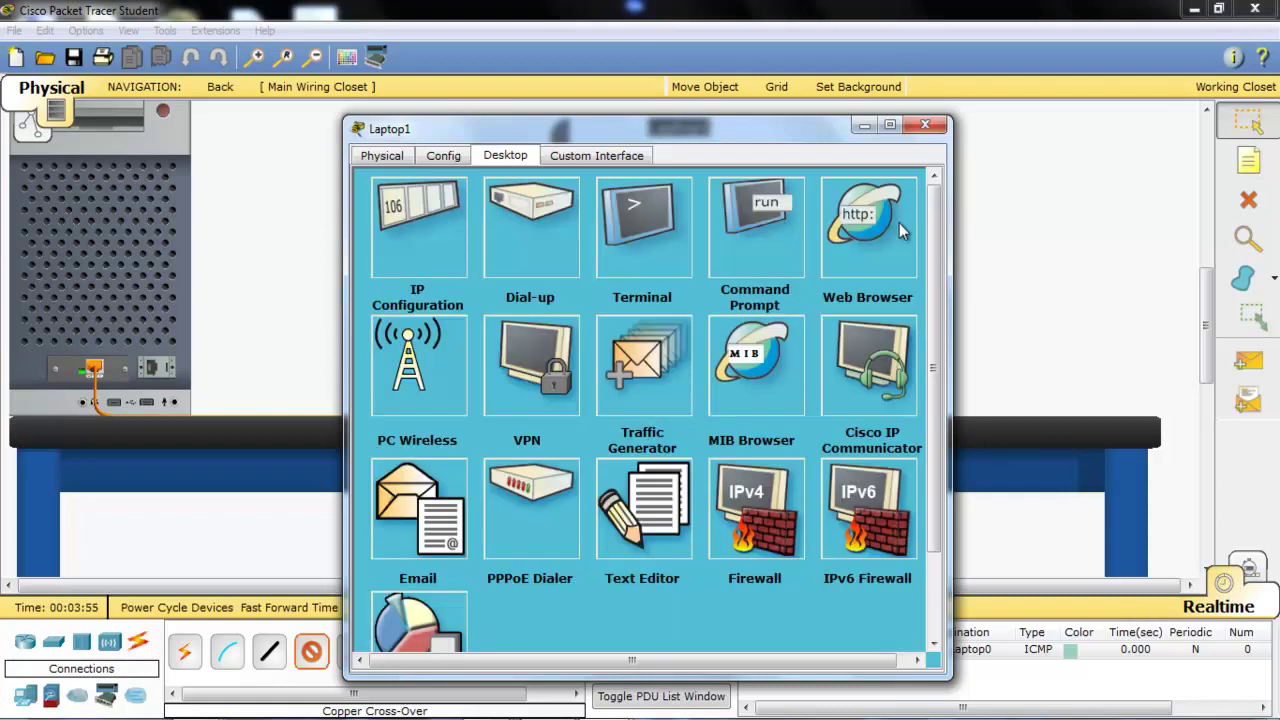
{"action": "left_click", "coordinate": [926, 124]}
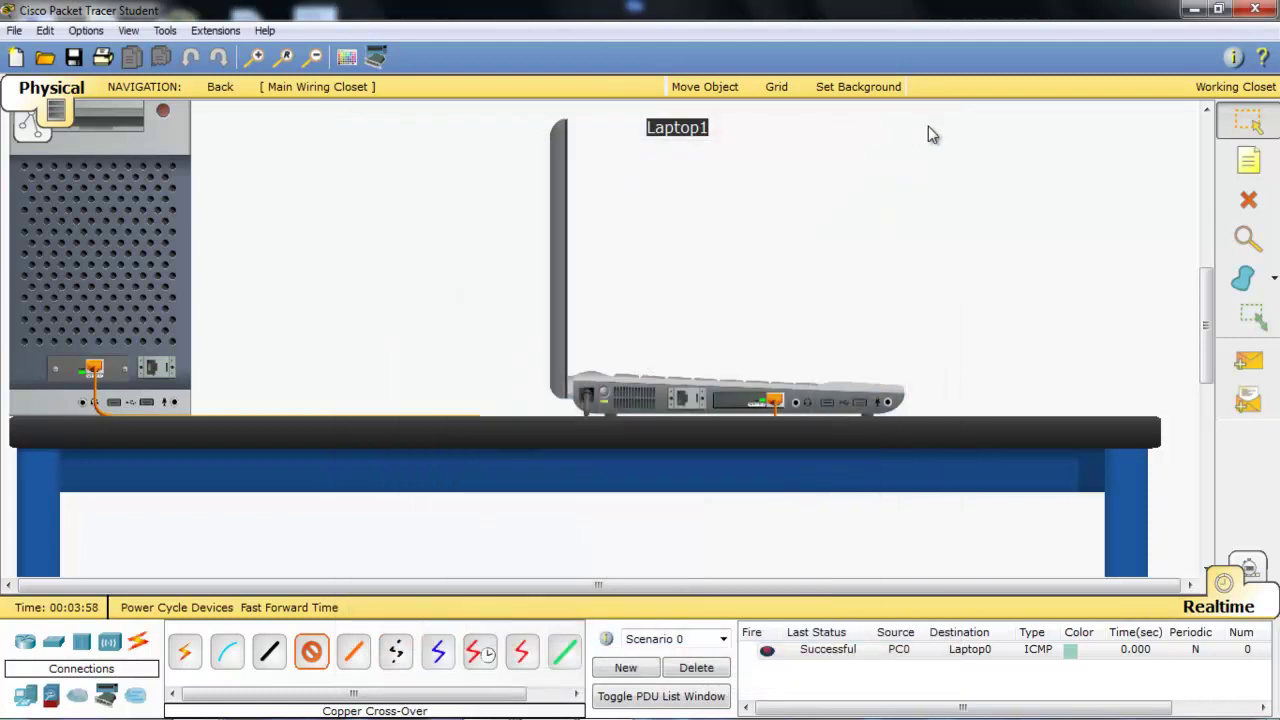